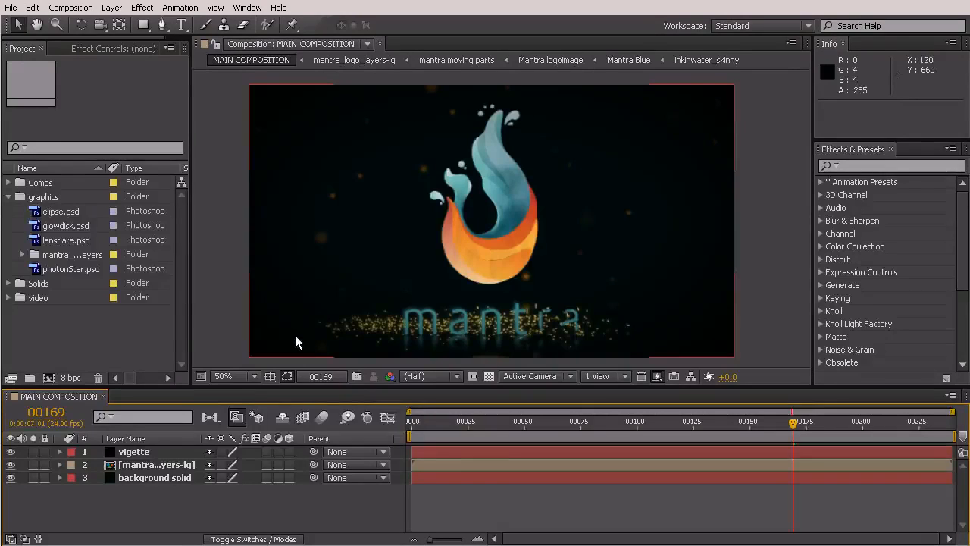
- Create a new adjustment layer directly above the mantra_logo_layers-lg layer in MAIN COMPOSITION
left_click(155, 464)
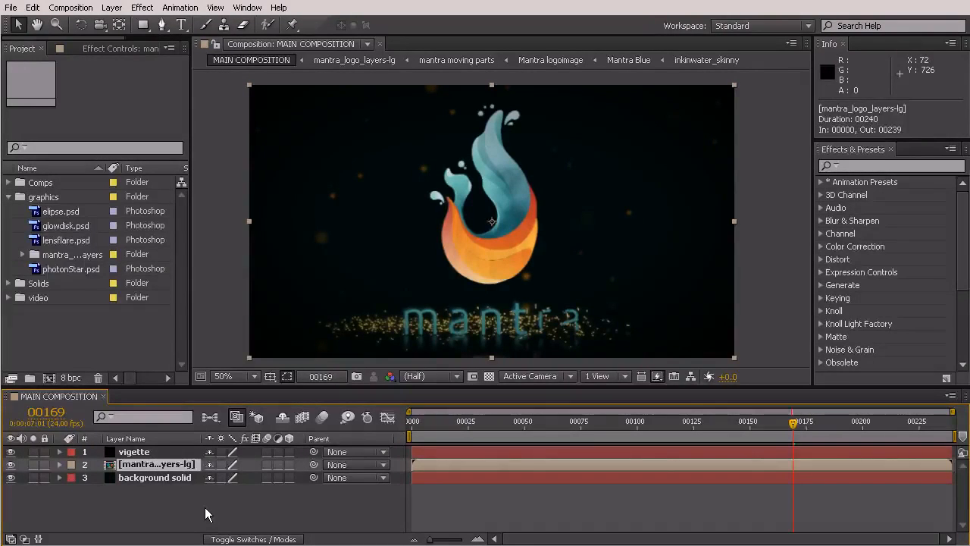
left_click(113, 7)
mouse_move(114, 22)
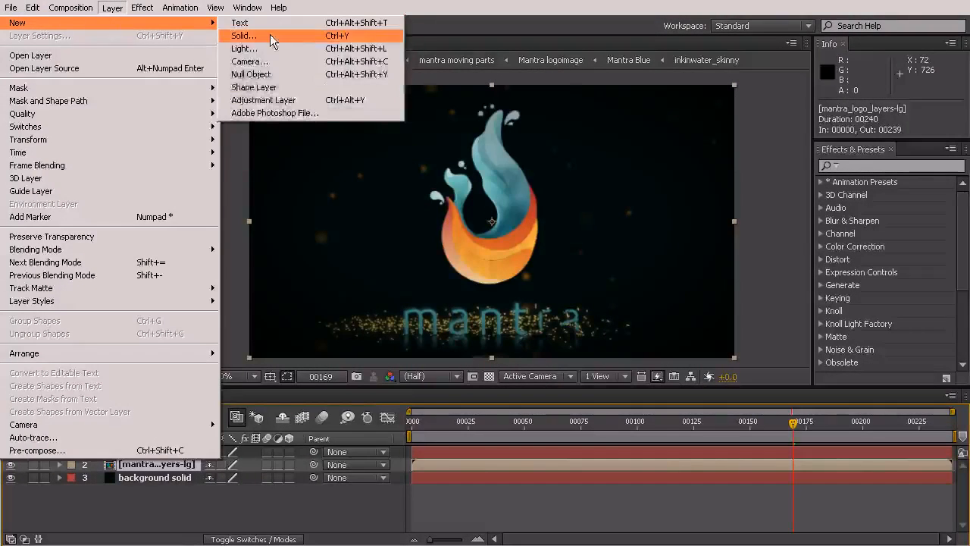
left_click(263, 100)
left_click_drag(135, 452, 137, 476)
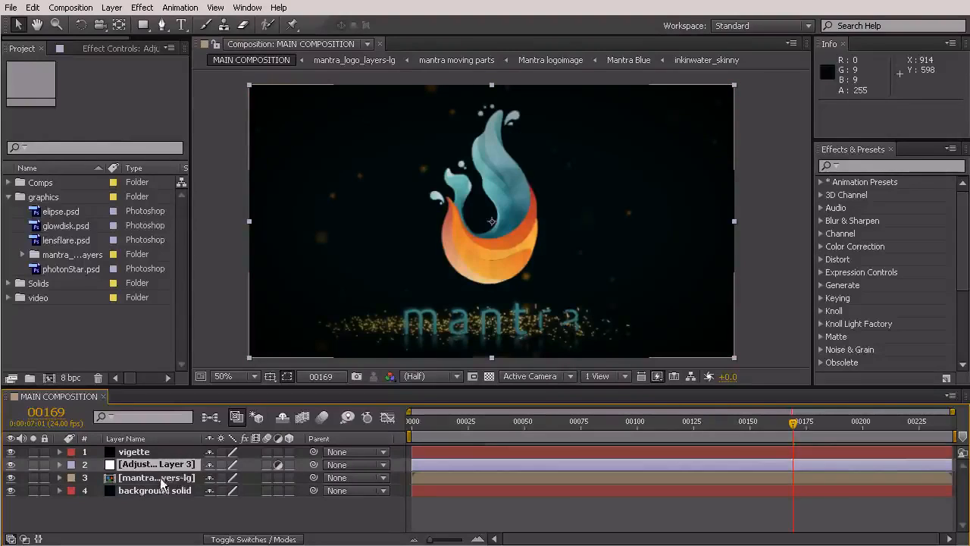
- Search the effects for "camera" and apply Camera Lens Blur to the adjustment layer
left_click(856, 164)
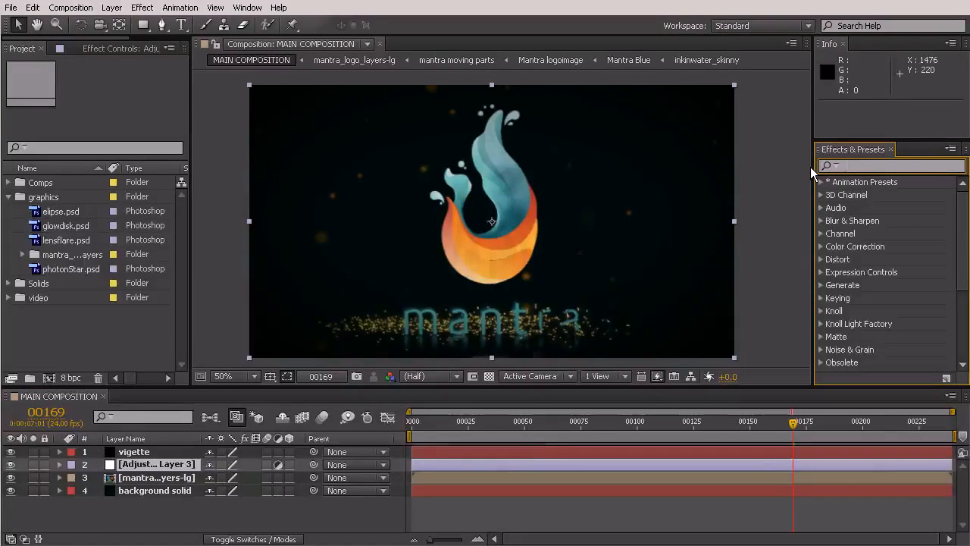
type("camera")
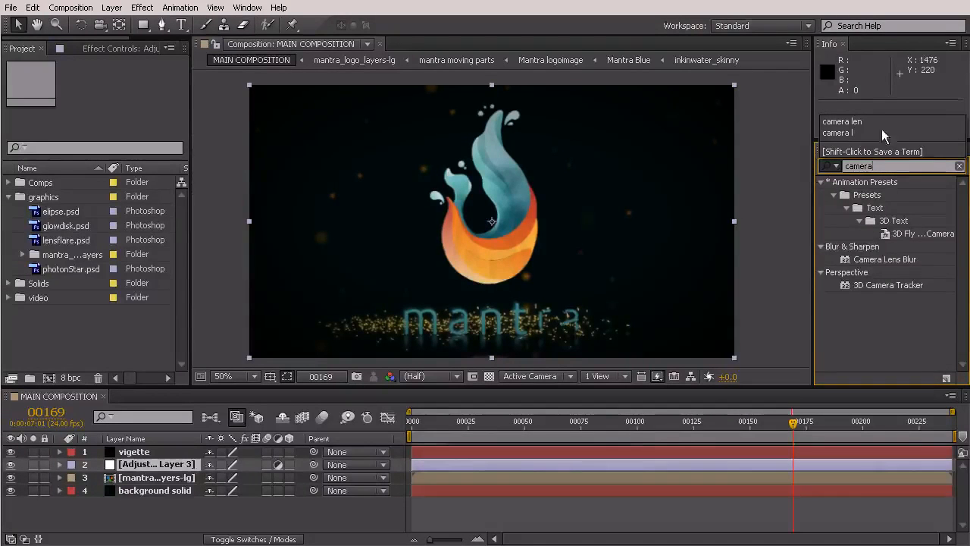
left_click_drag(887, 259, 162, 463)
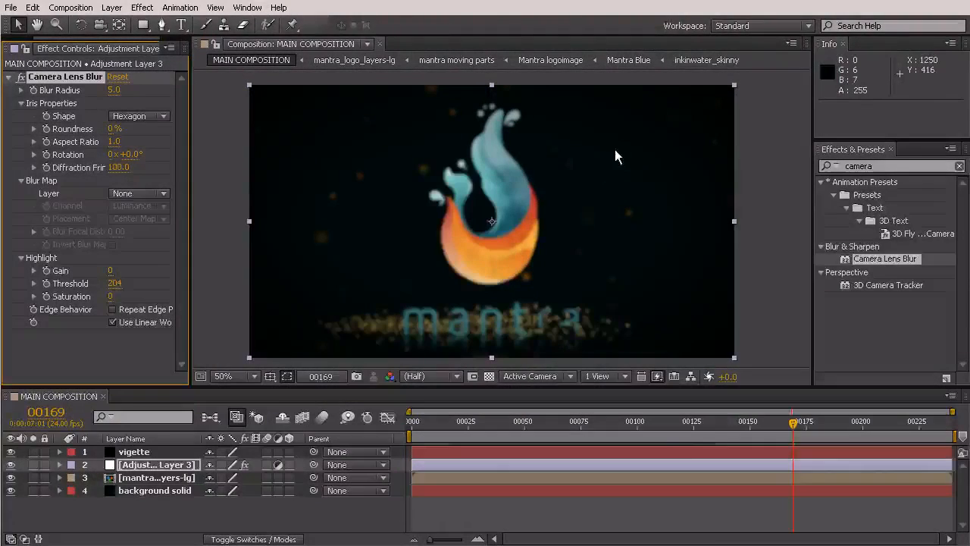
- Add a full-frame elliptical mask to the adjustment layer and invert it so only the frame's edges are blurred
left_click_drag(143, 24, 199, 57)
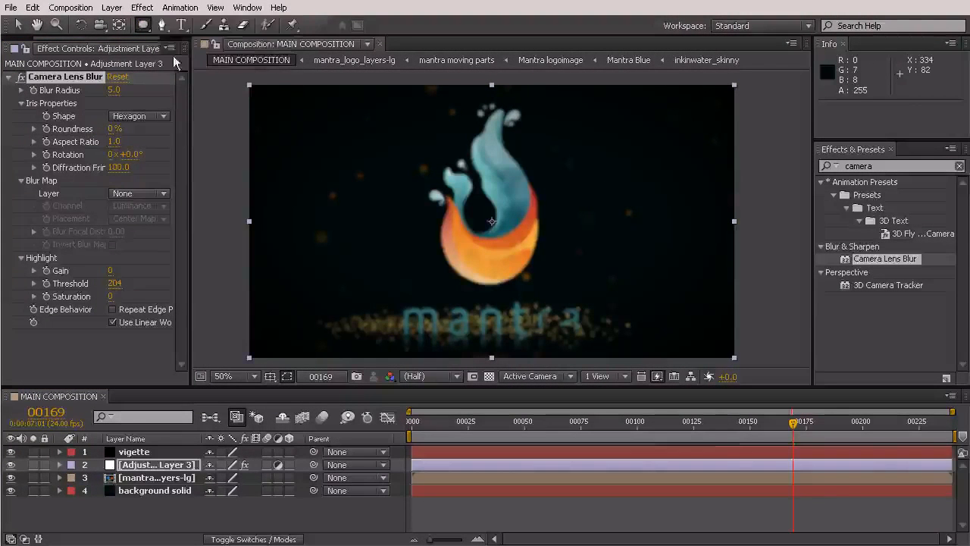
double_click(143, 24)
key("v")
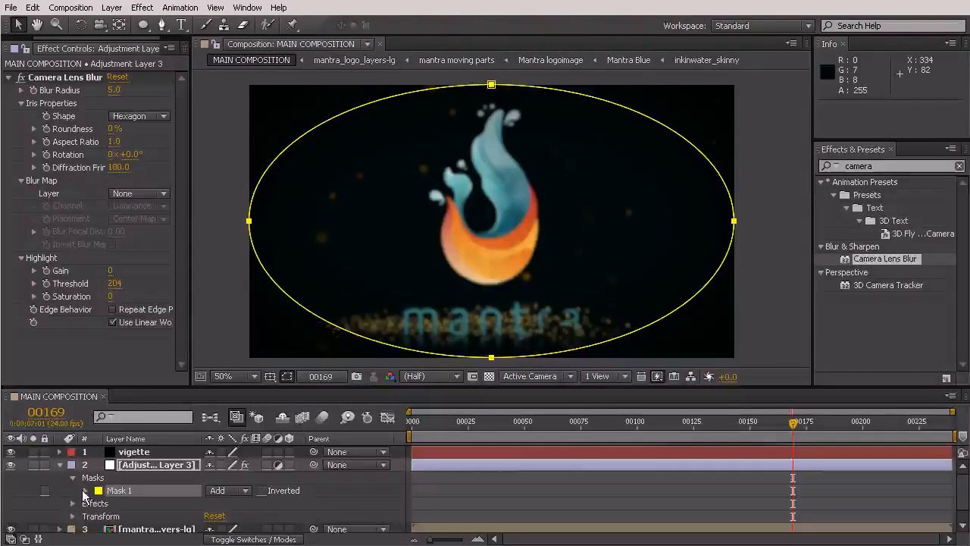
left_click(260, 491)
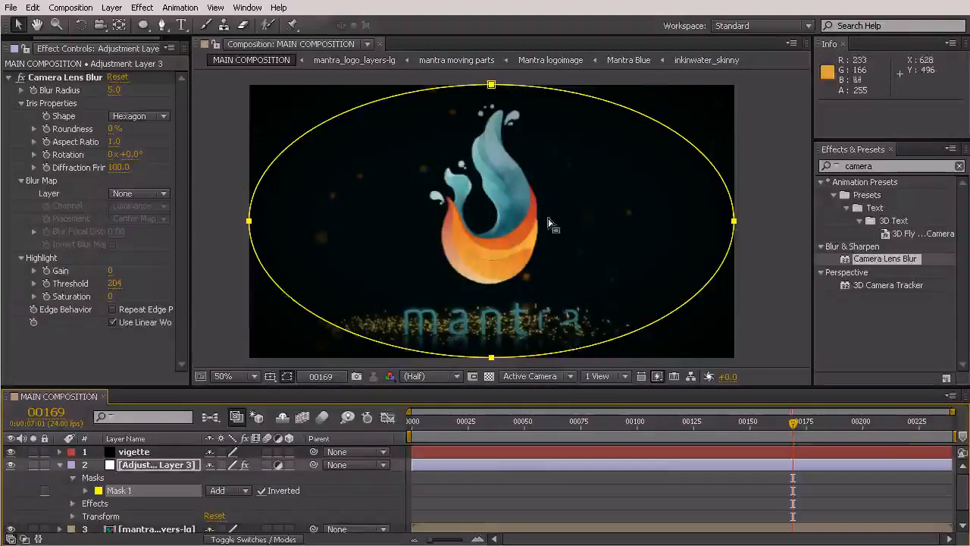
- Set the adjustment layer's Mask Feather to 100 pixels and go to frame 205 to check the blurred edges
left_click(86, 494)
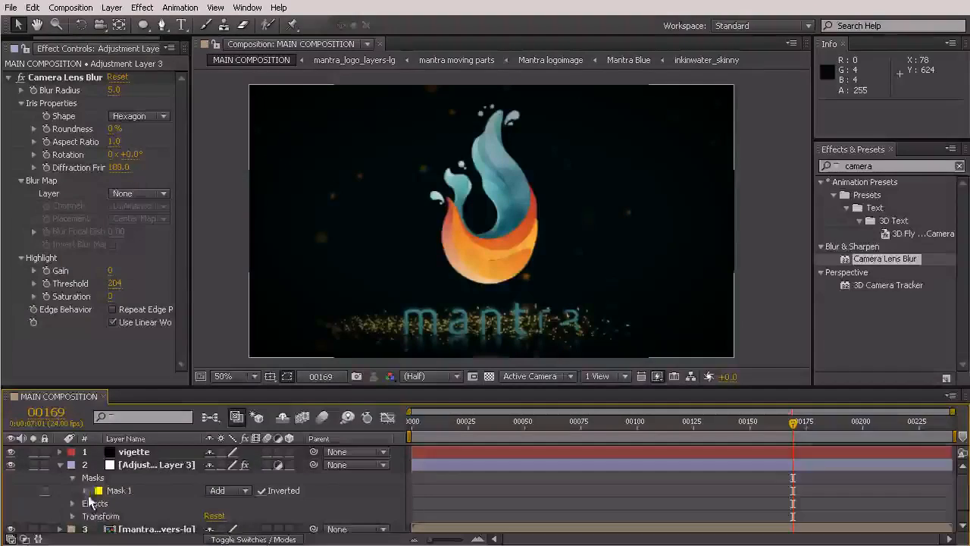
left_click(85, 490)
left_click(223, 498)
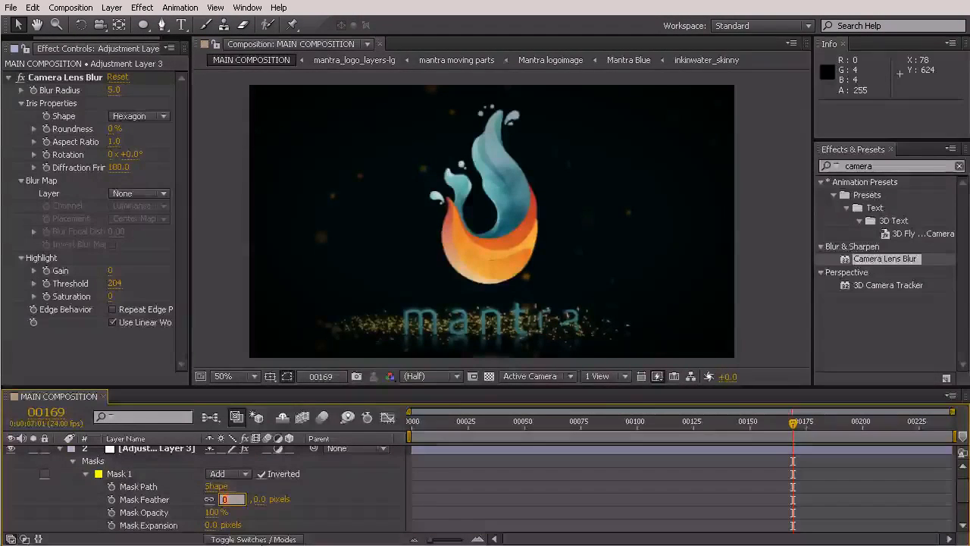
type("100")
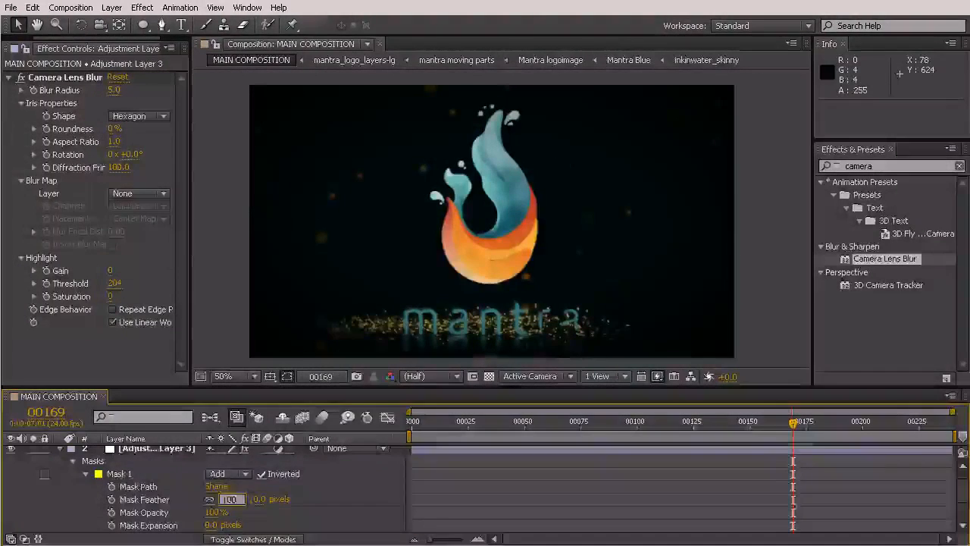
key("Return")
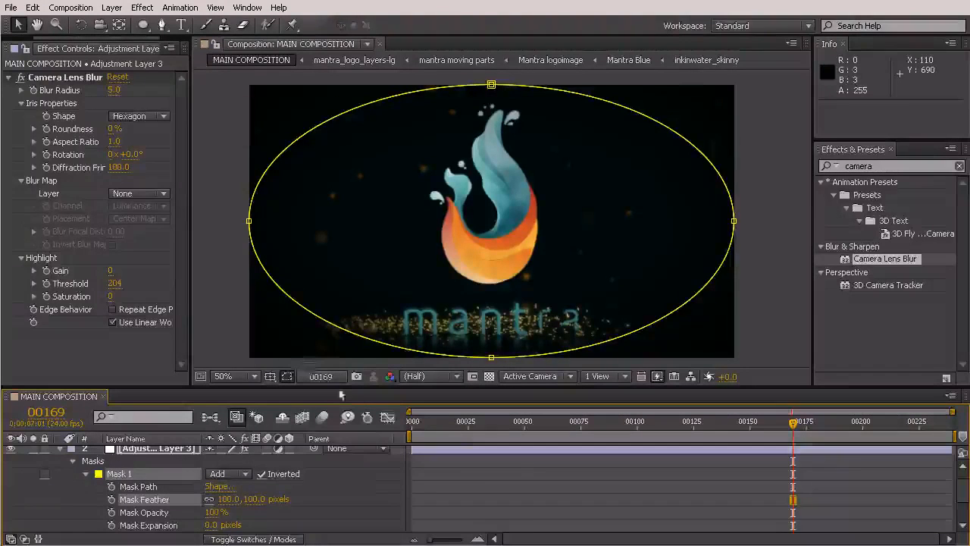
left_click(397, 477)
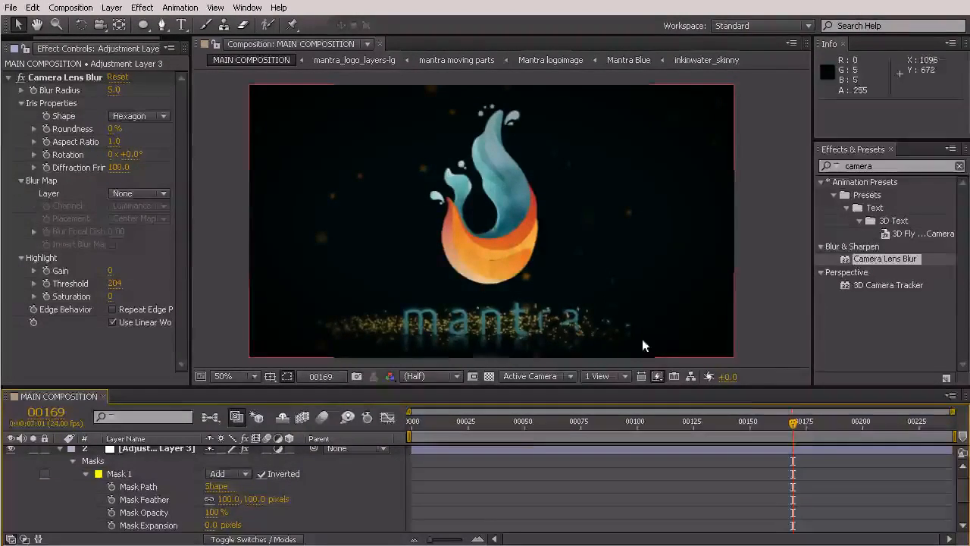
left_click(874, 422)
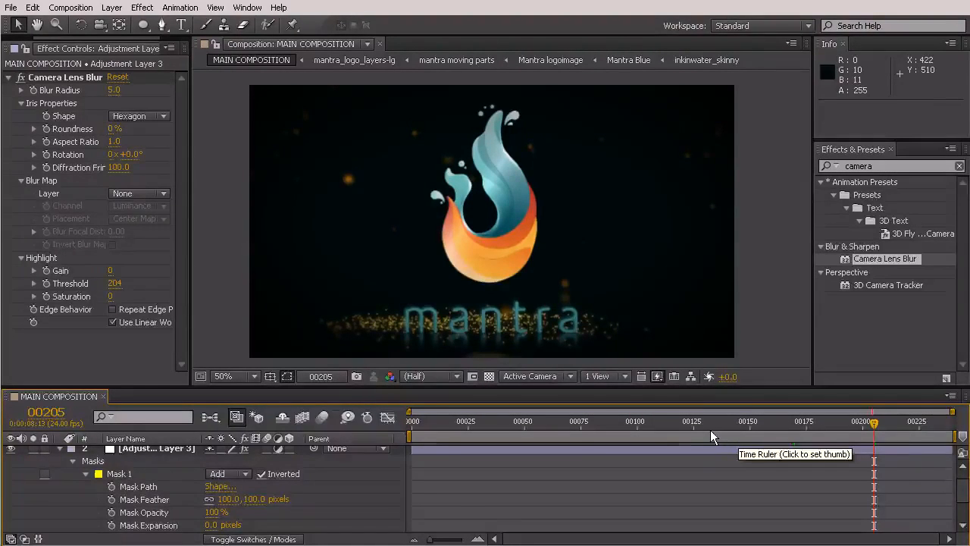
- Place lensflare.psd from the graphics folder in the composition between the vigette layer and the adjustment layer
left_click(59, 451)
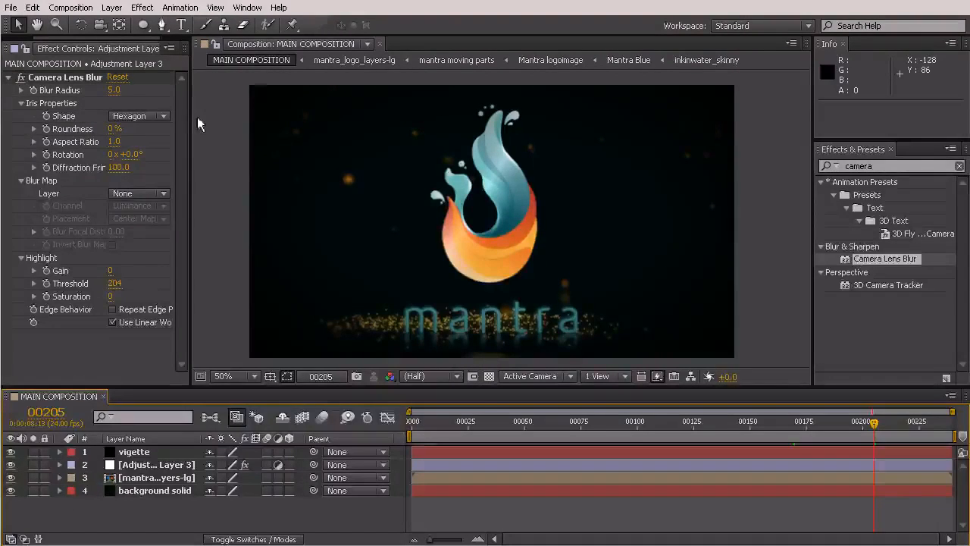
left_click_drag(189, 118, 275, 120)
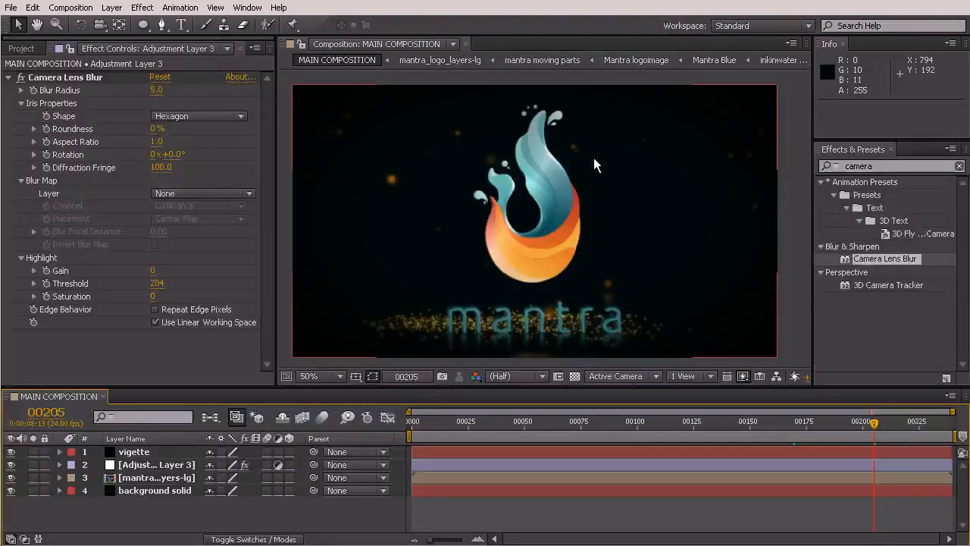
left_click(21, 48)
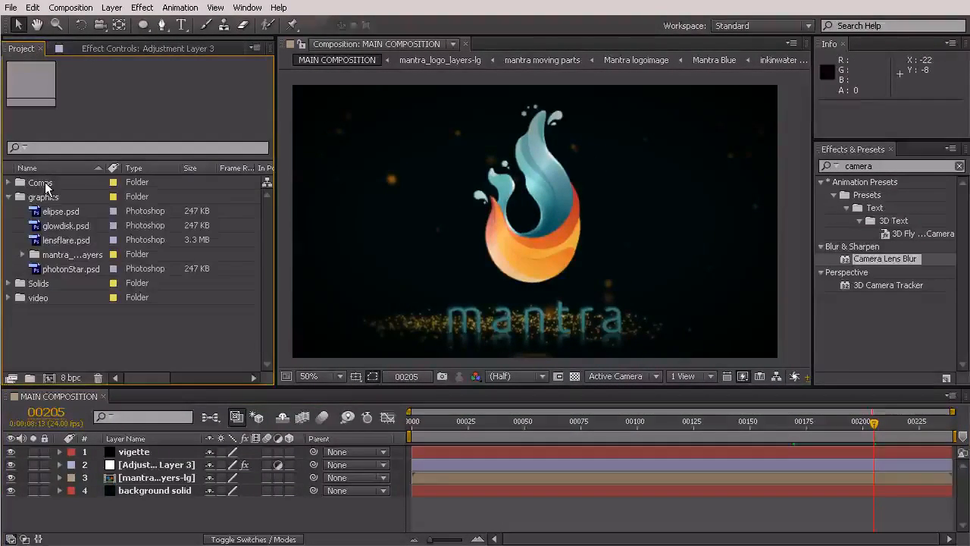
left_click(67, 240)
left_click_drag(71, 239, 90, 464)
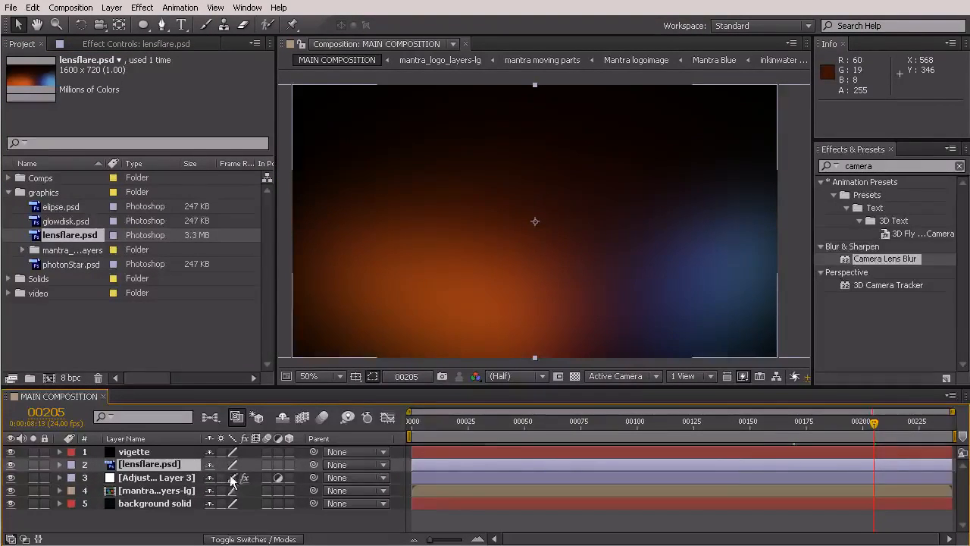
- Set the lensflare.psd layer's blending mode to Add
left_click(245, 539)
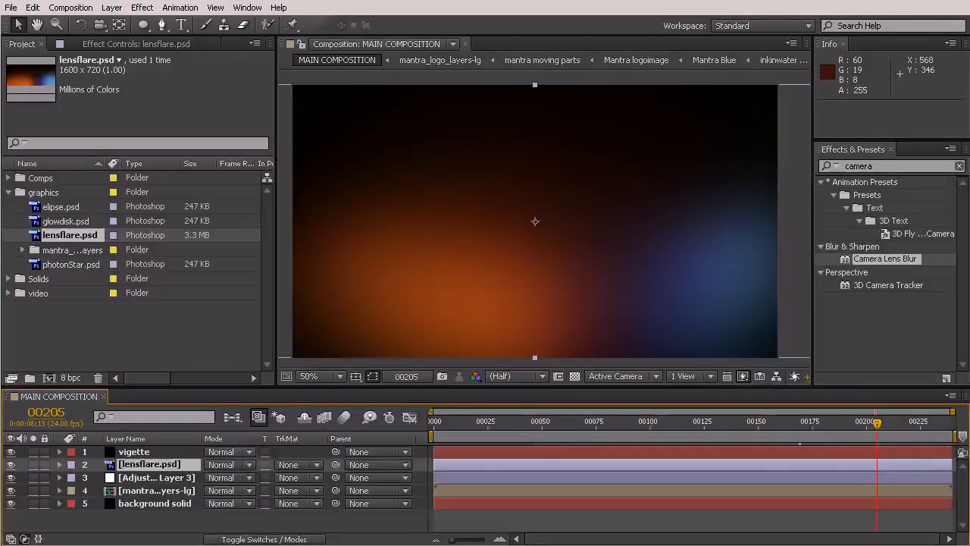
left_click(237, 473)
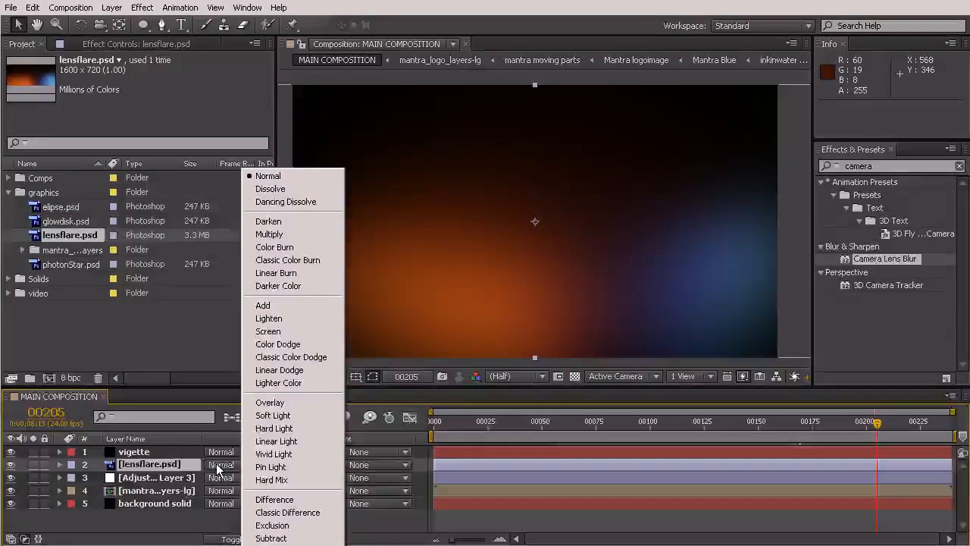
left_click(278, 303)
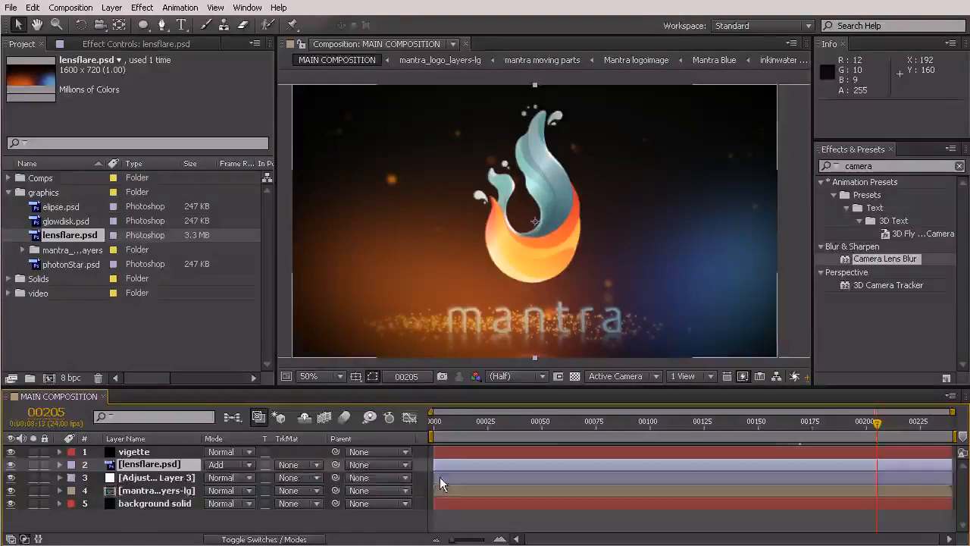
- Lower the lensflare.psd layer's opacity to 15%
key("t")
left_click_drag(216, 477, 97, 480)
left_click(209, 478)
key("Return")
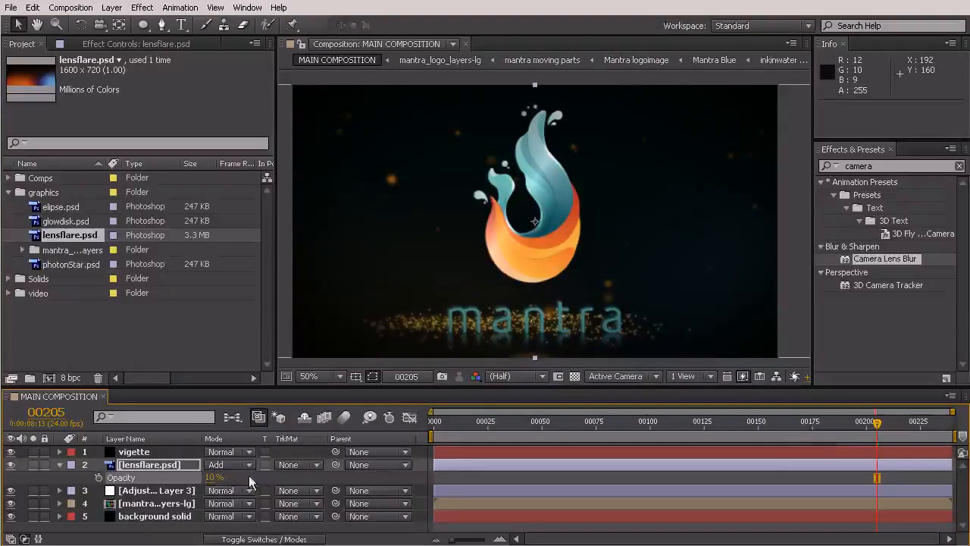
left_click(213, 478)
key("Return")
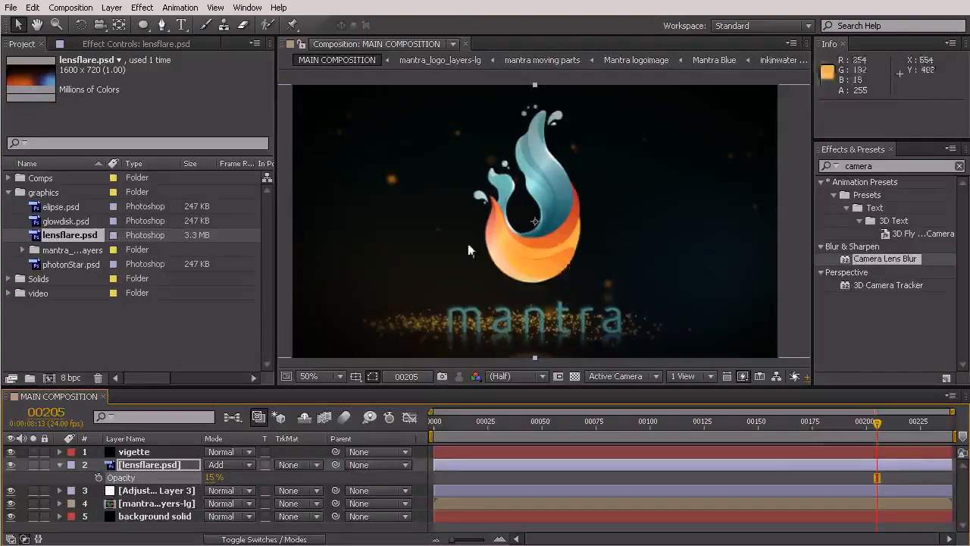
- Shift the lensflare.psd layer horizontally to position 792, 360 and set a Position keyframe at frame 0
left_click_drag(527, 245, 496, 245)
scroll(523, 212, "down", 2)
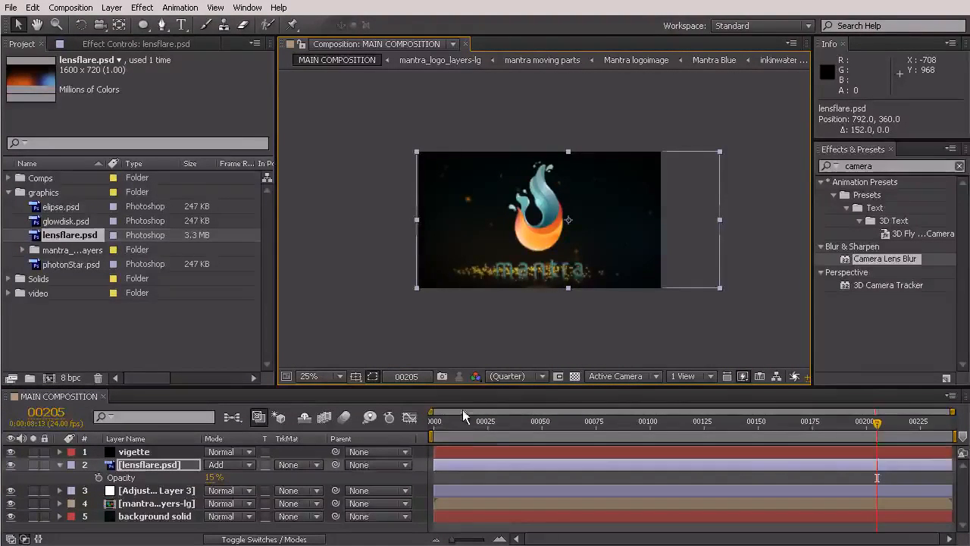
key("Home")
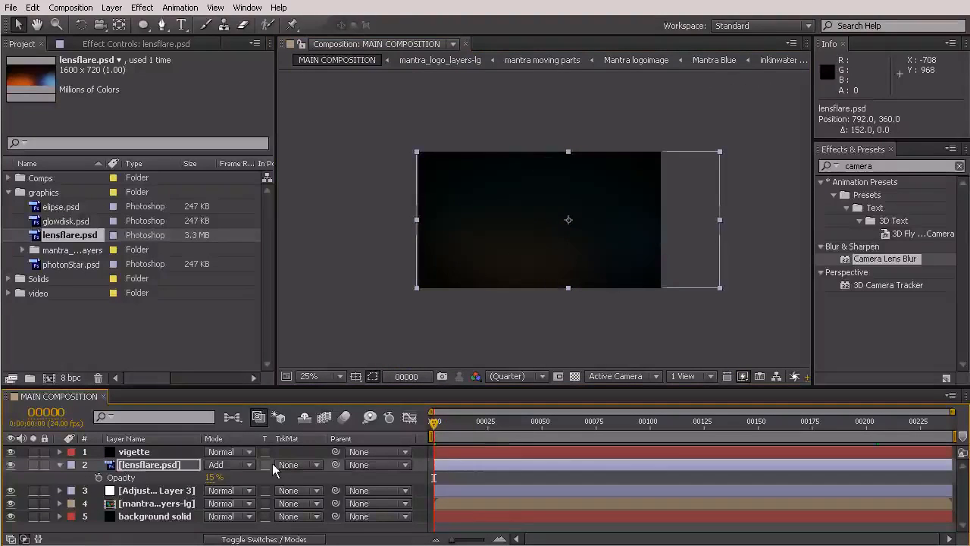
left_click(131, 466)
key("alt+shift+p")
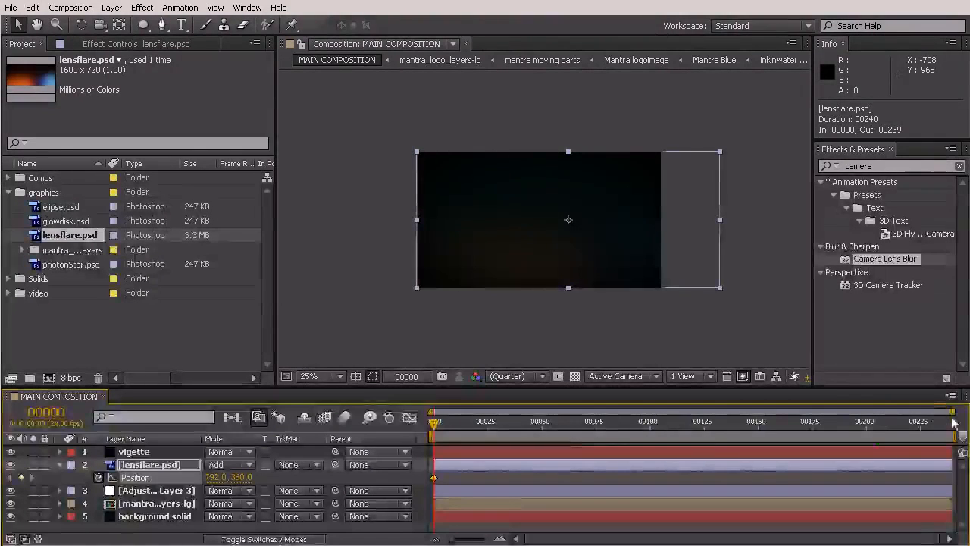
- At the last frame, 239, move the lensflare.psd layer left to position 492, 360 for a second Position keyframe
key("End")
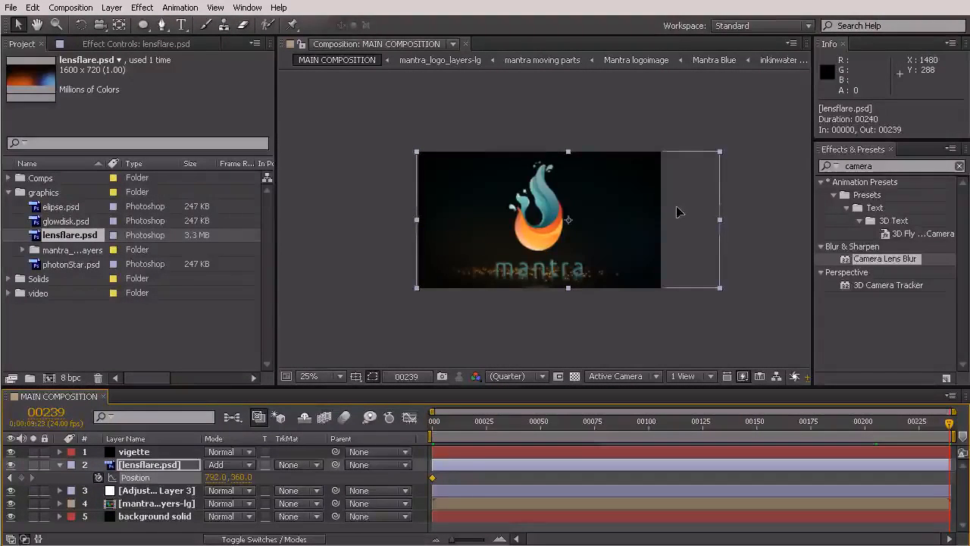
left_click_drag(669, 212, 640, 209)
left_click(628, 338)
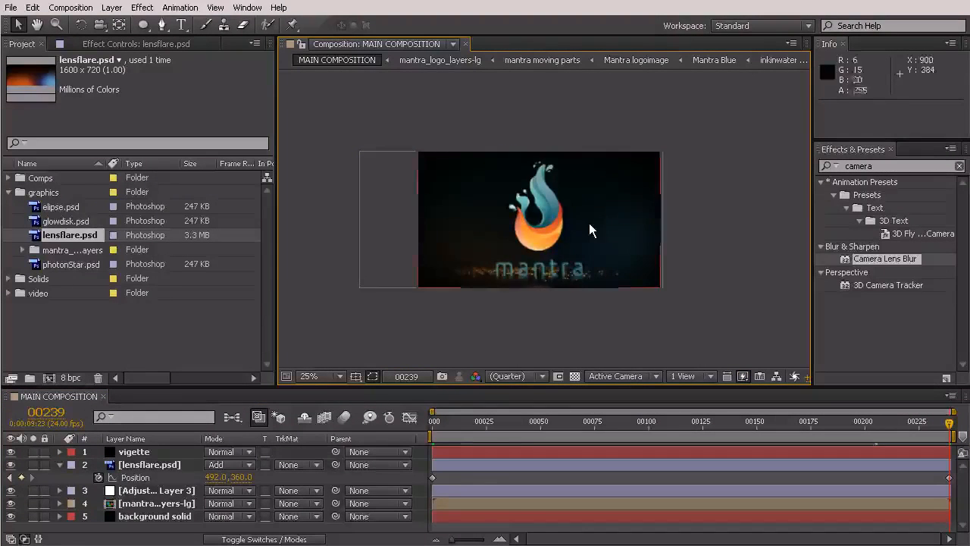
- At frame 126, duplicate the mantra_logo_layers-lg layer and rotate the upper copy by -180° with the Rotation tool
key("period")
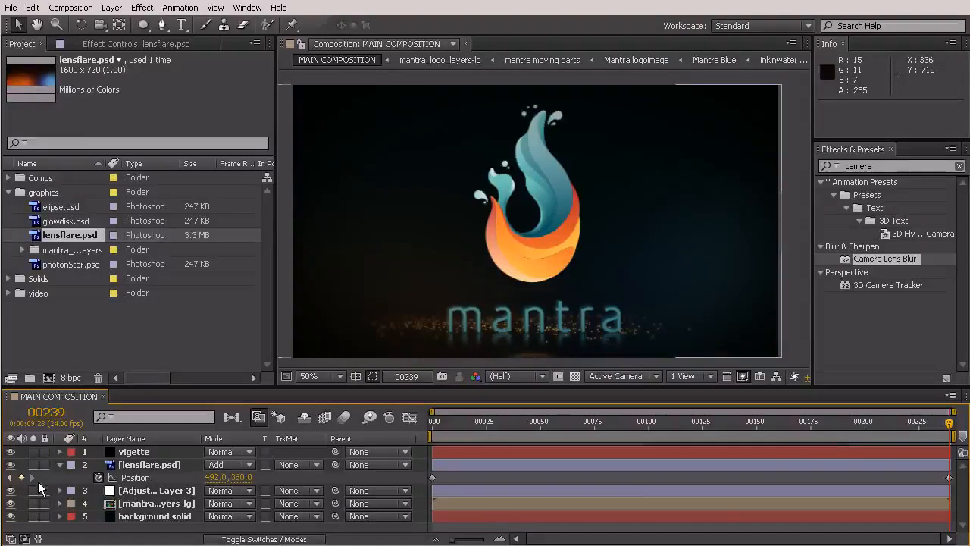
left_click_drag(949, 424, 793, 426)
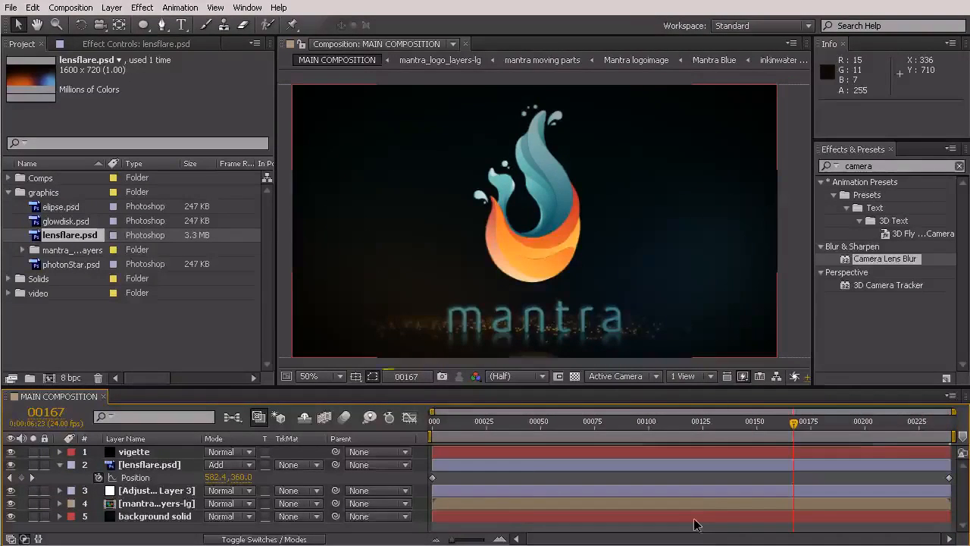
left_click(704, 421)
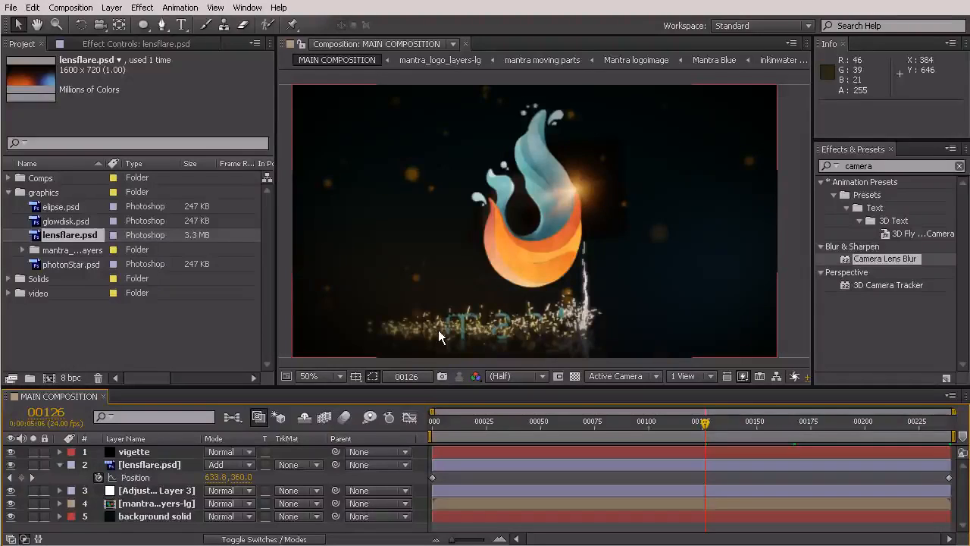
left_click(156, 503)
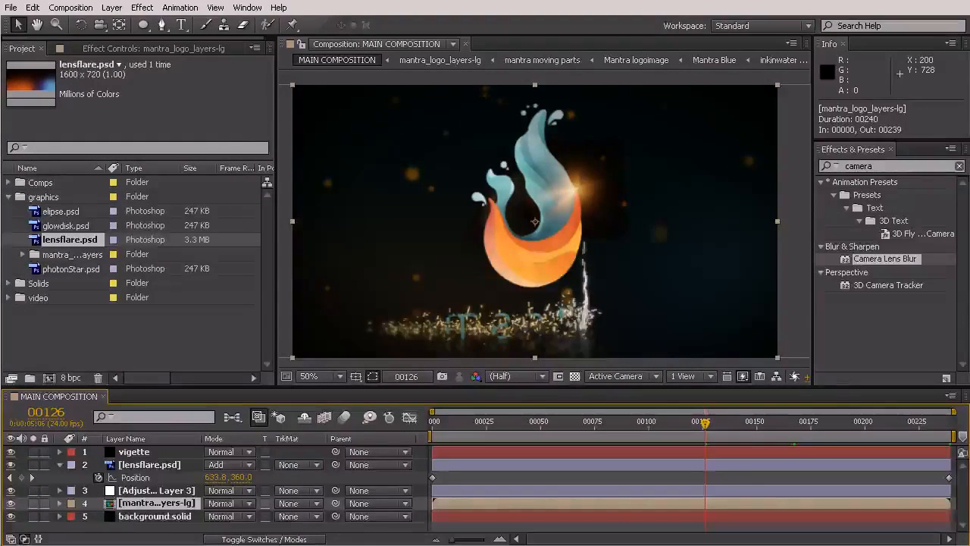
key("ctrl+d")
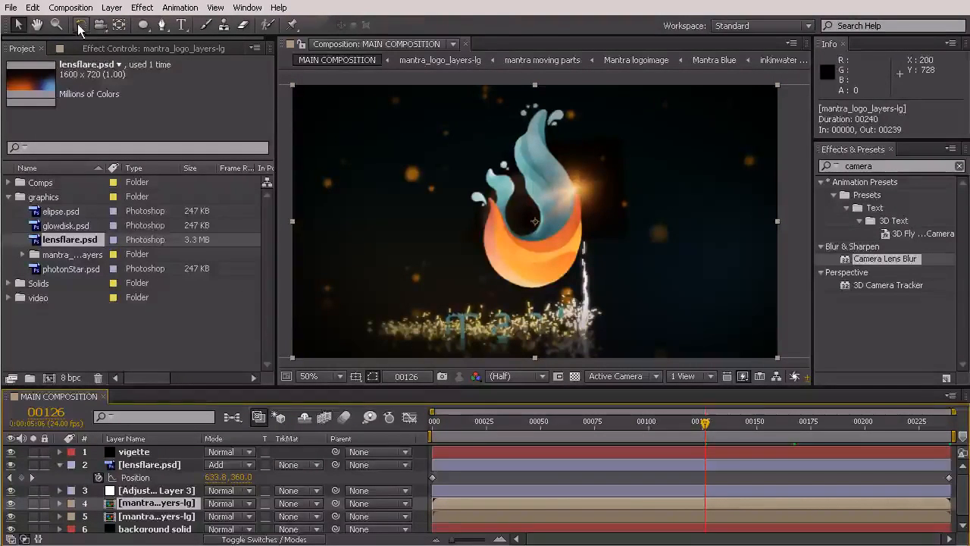
left_click(80, 27)
mouse_move(693, 228)
left_mouse_down()
mouse_move(688, 177)
mouse_move(599, 130)
mouse_move(431, 117)
mouse_move(335, 169)
mouse_move(335, 272)
mouse_move(326, 212)
left_mouse_up()
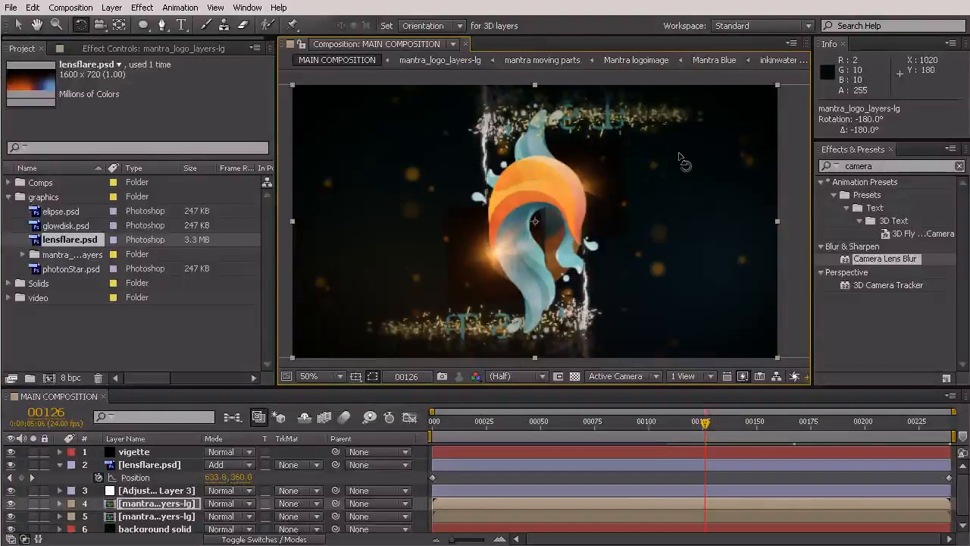
- Search the effects for luma and apply Luma Key to the upper, rotated copy of the mantra_logo_layers-lg layer
left_click(898, 165)
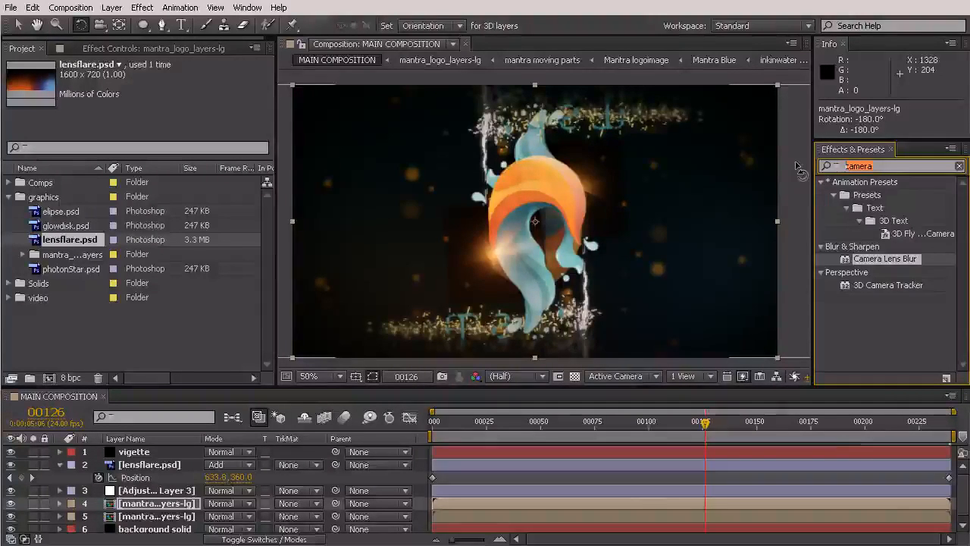
type("l")
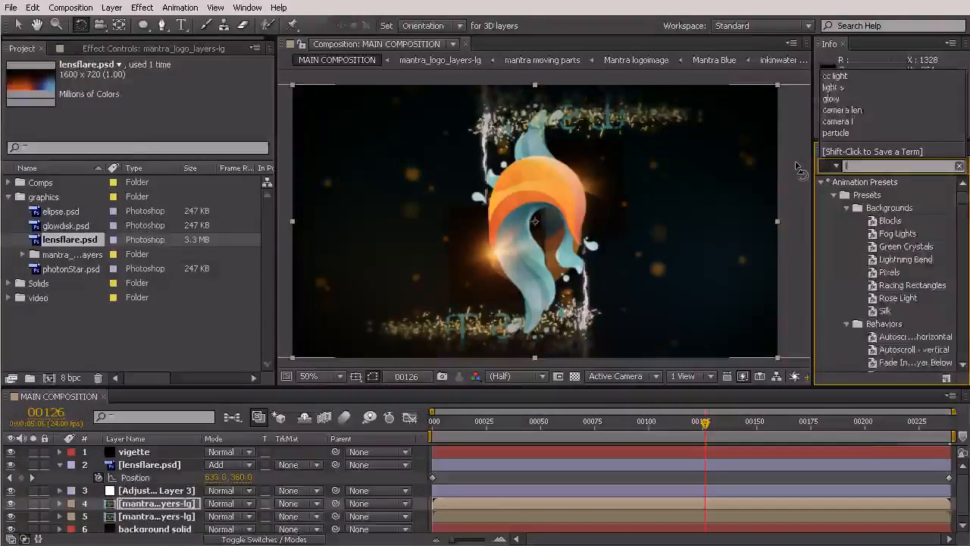
type("uma")
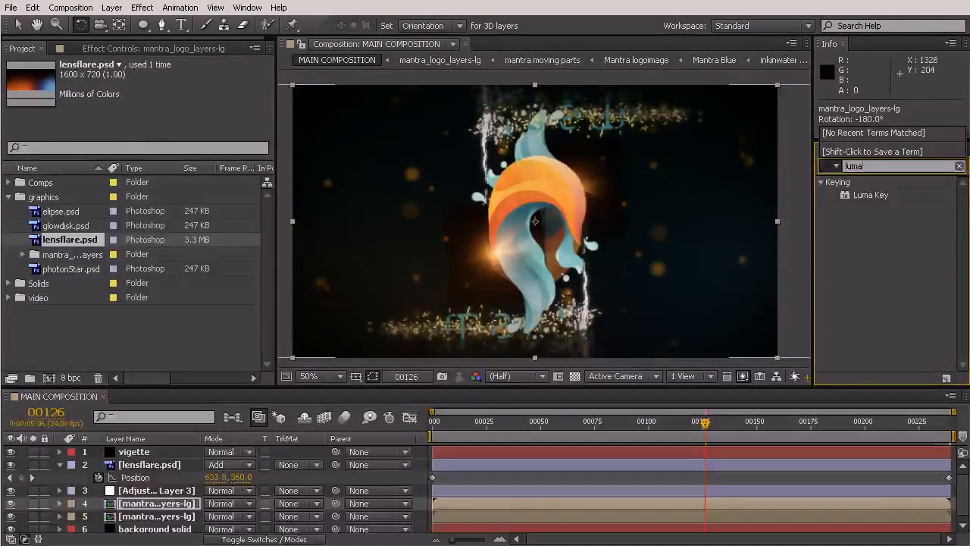
left_click(865, 195)
left_click_drag(864, 194, 496, 502)
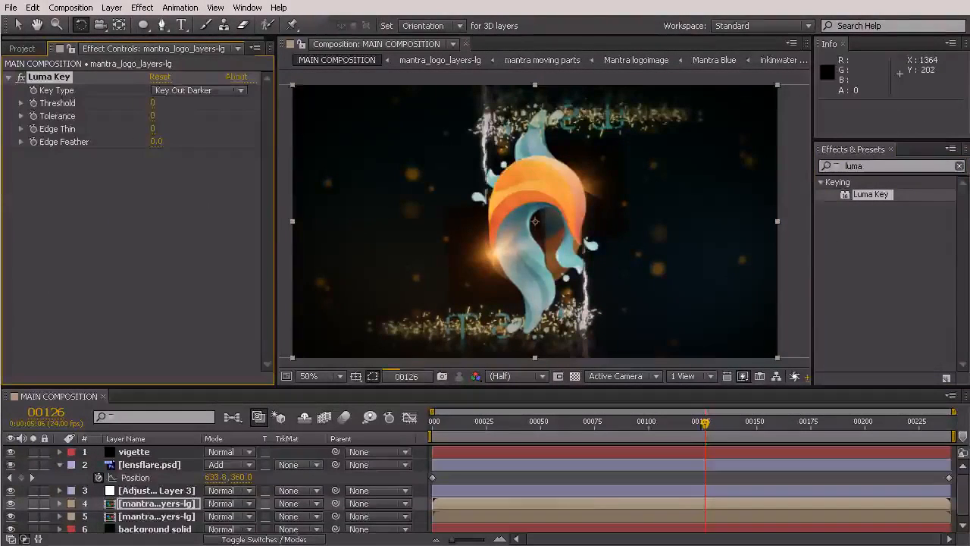
- Hide the lower mantra_logo_layers-lg layer and raise the upper copy's Luma Key Threshold to 253
key("v")
left_click_drag(154, 107, 288, 105)
left_click_drag(157, 103, 230, 106)
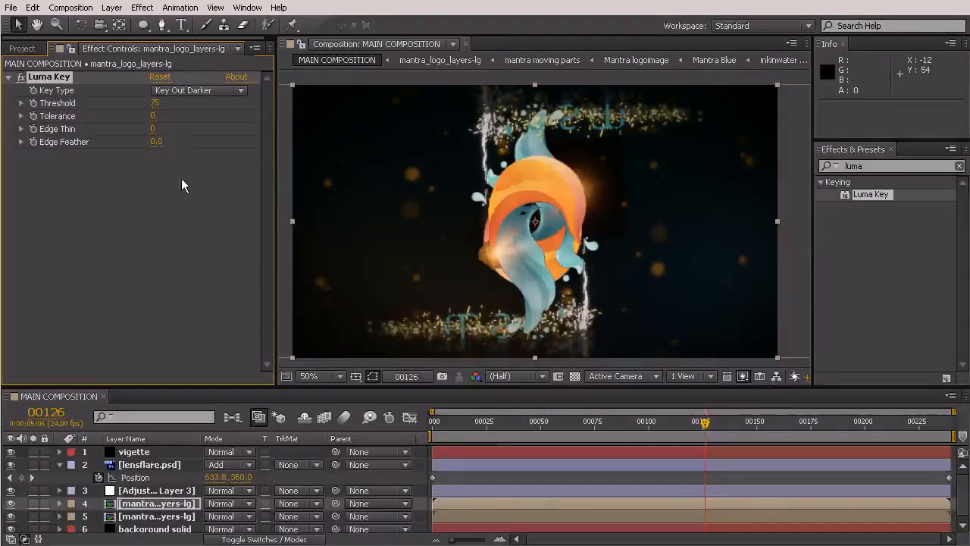
left_click_drag(154, 110, 261, 113)
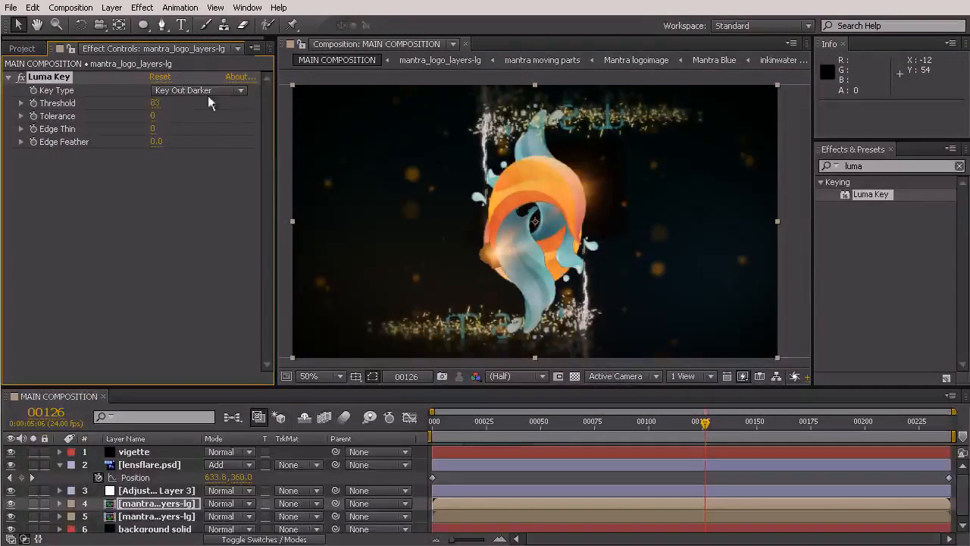
left_click(10, 517)
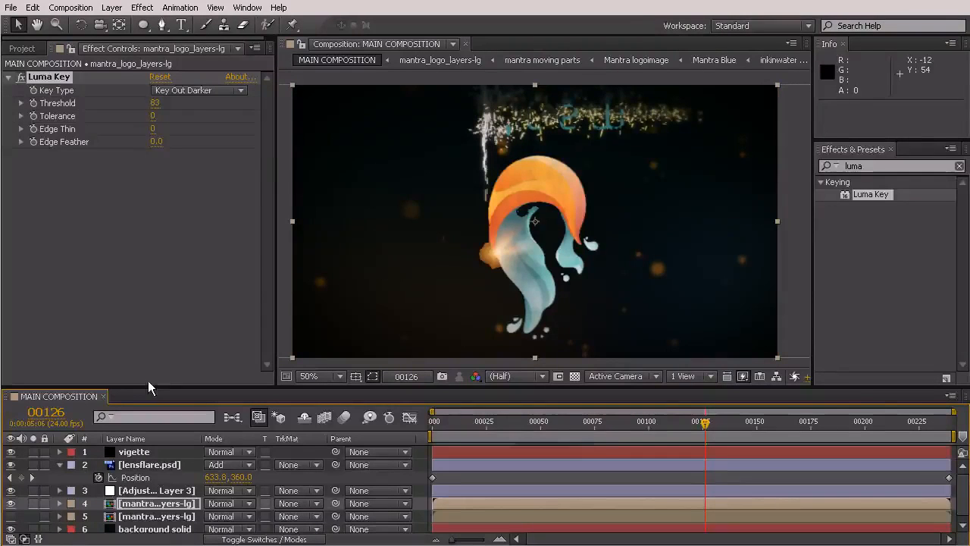
left_click_drag(154, 110, 411, 116)
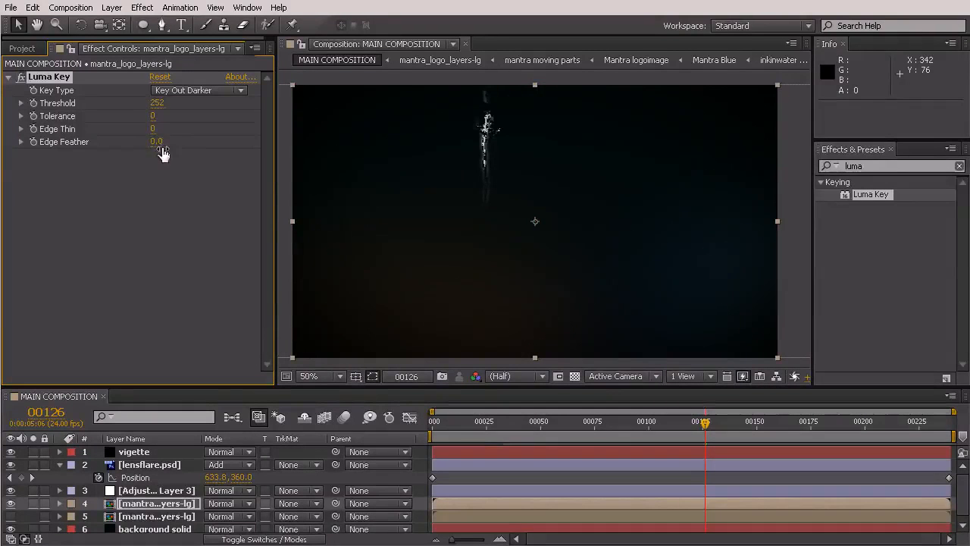
left_click(161, 103)
key("Return")
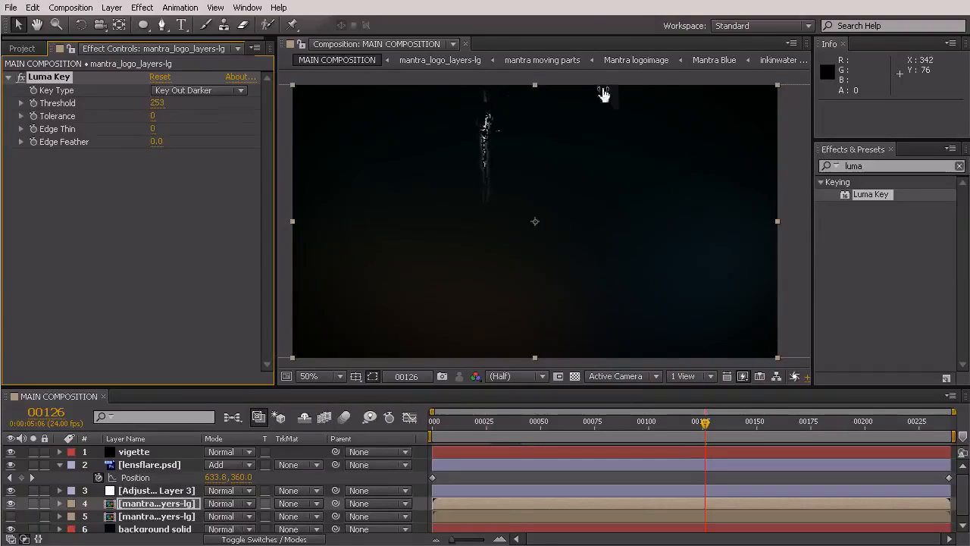
- Check the keyed highlights of the logo copy at several frames between 36 and 110
left_click(671, 423)
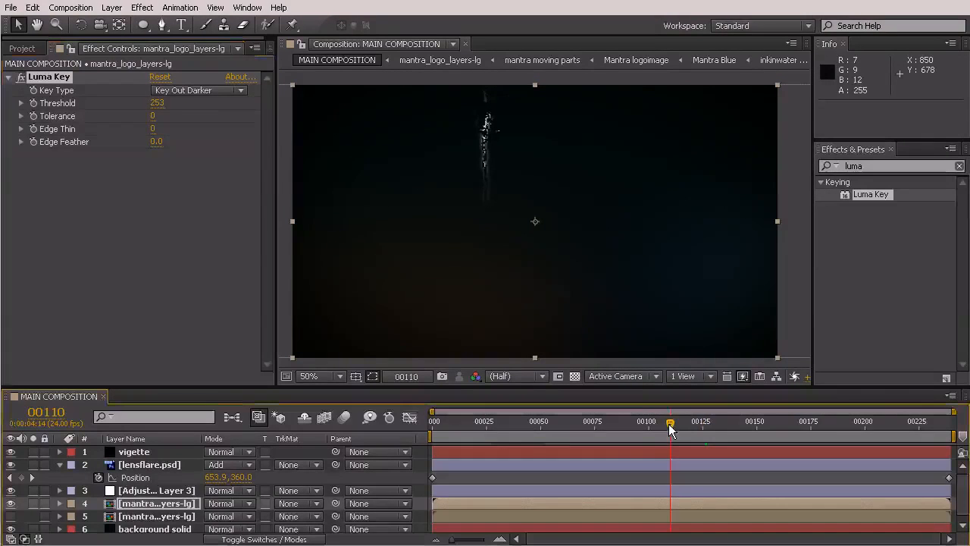
left_click(632, 422)
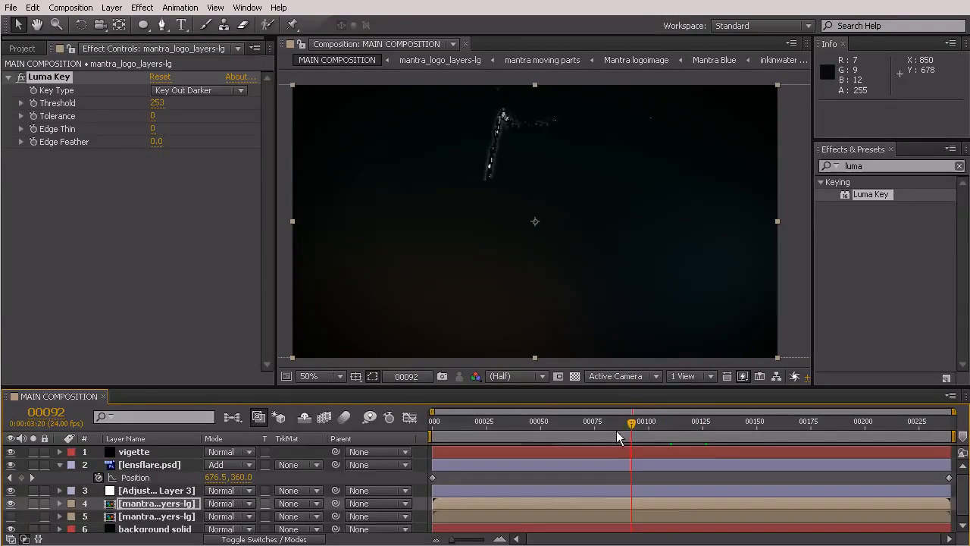
left_click(586, 438)
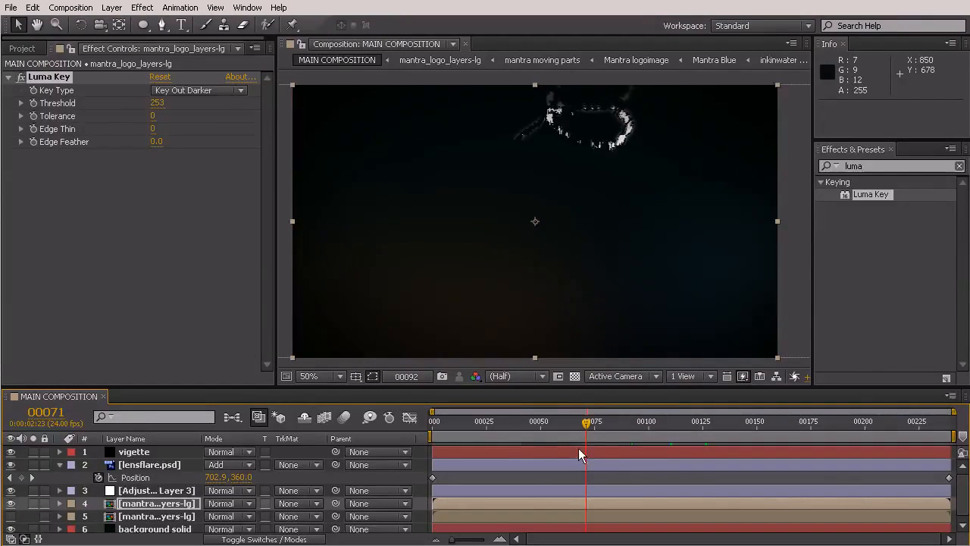
left_click(553, 438)
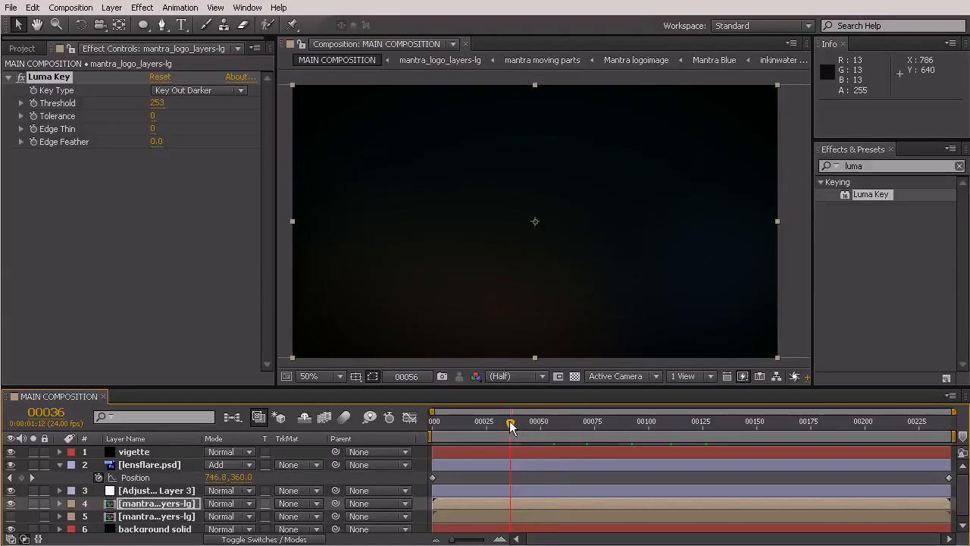
left_click(561, 438)
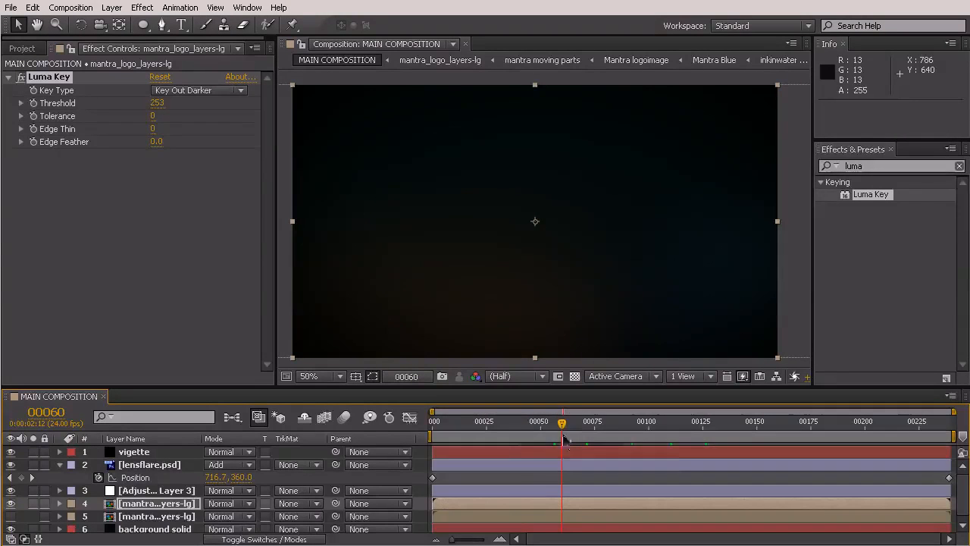
left_click(579, 423)
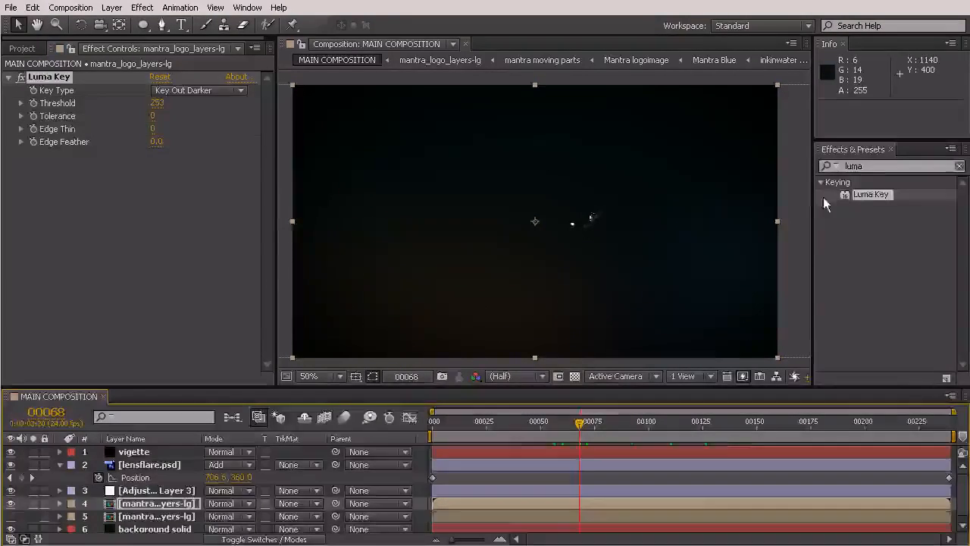
- Search the effects for radial blur and apply Radial Blur to the upper mantra_logo_layers-lg layer
left_click(880, 168)
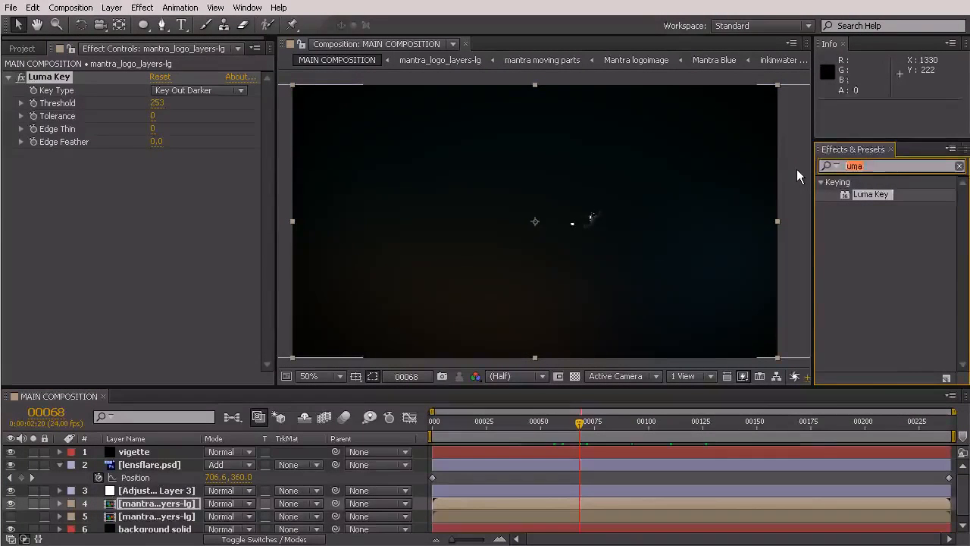
type("radial vi")
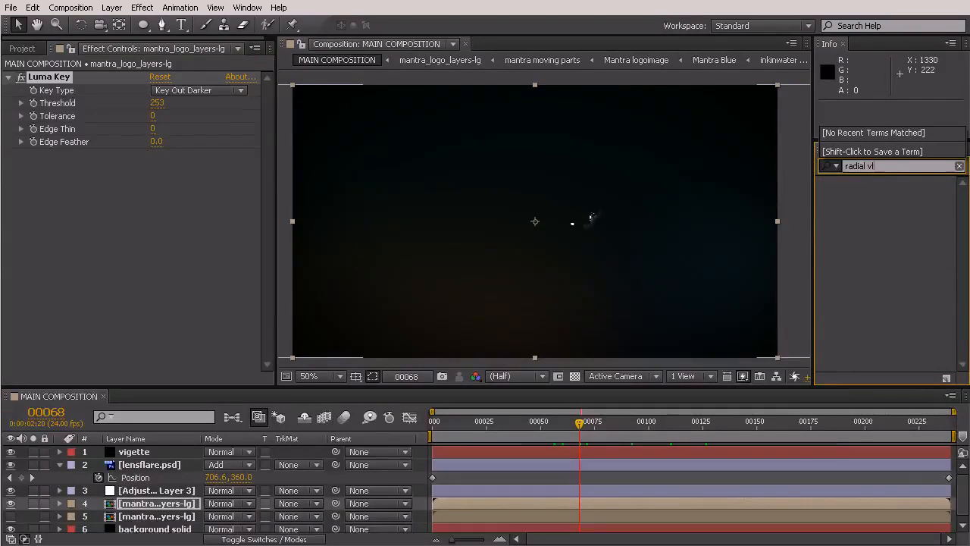
key("BackSpace")
type("blur")
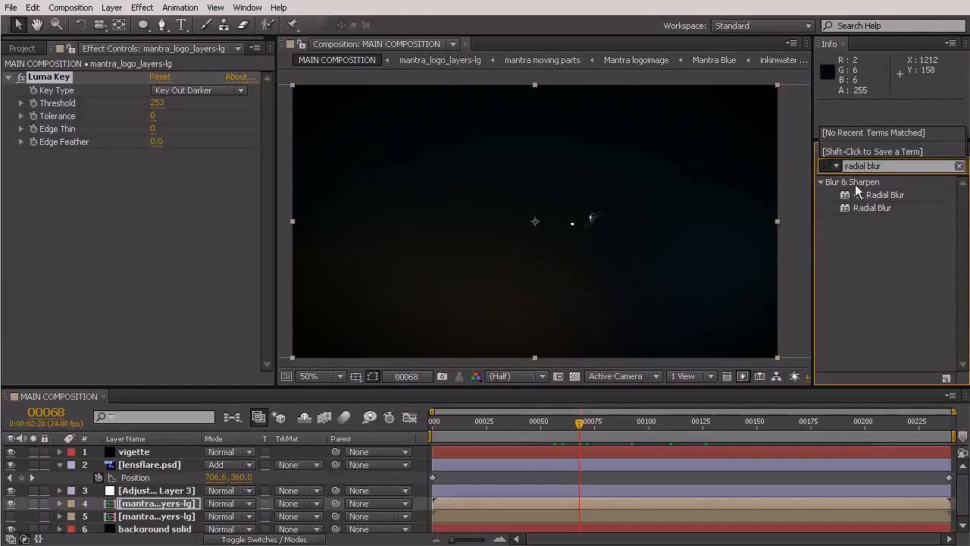
left_click_drag(864, 207, 174, 506)
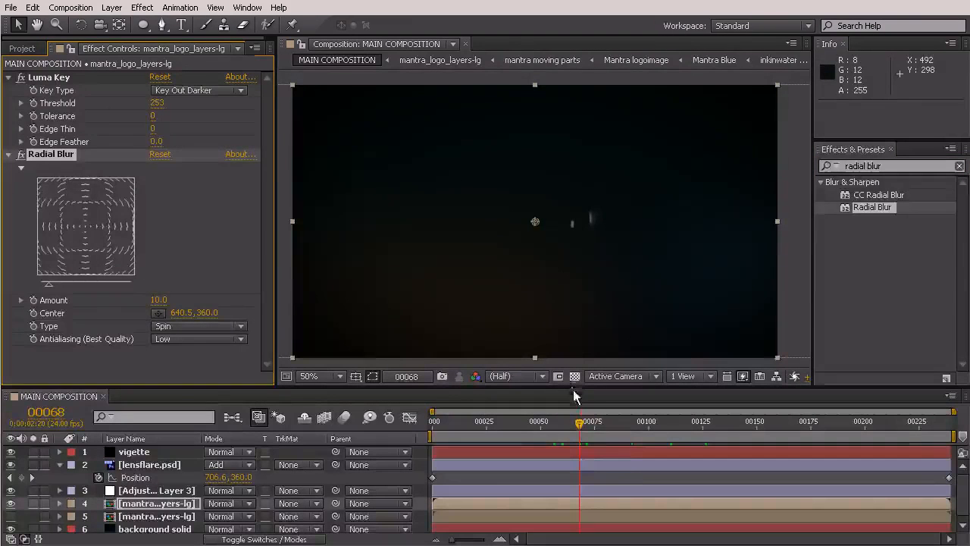
- Set the Luma Key Threshold of the upper logo copy to 254 while viewing frame 116
left_click(626, 429)
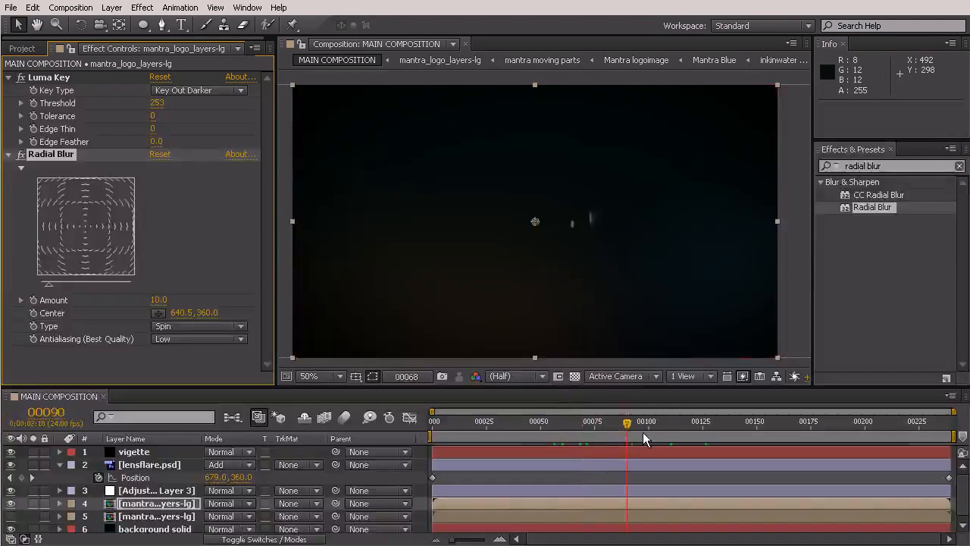
left_click(691, 425)
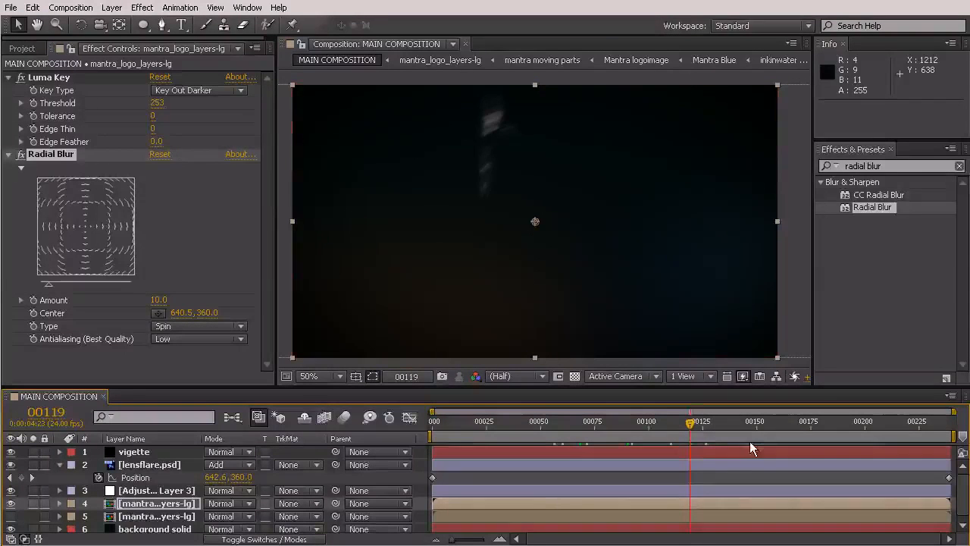
left_click(682, 425)
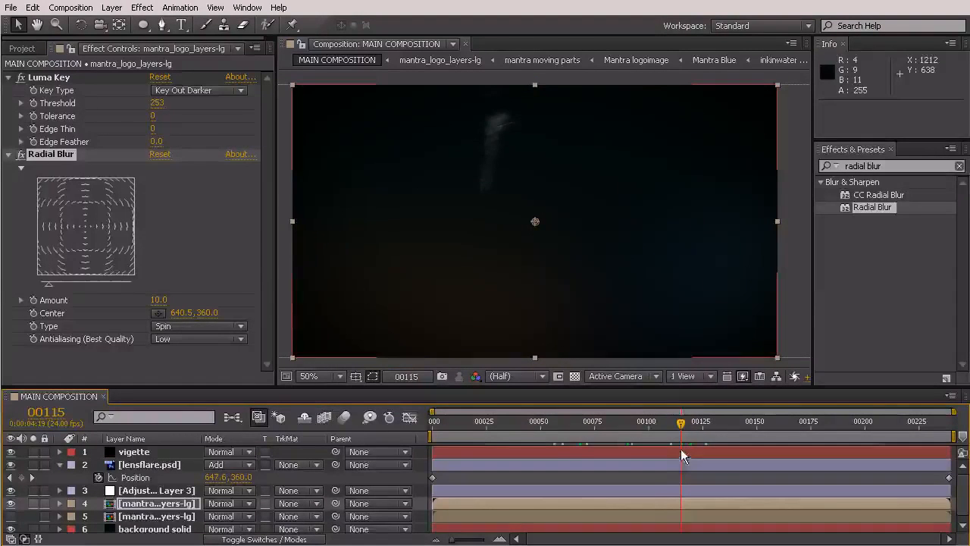
left_click(683, 423)
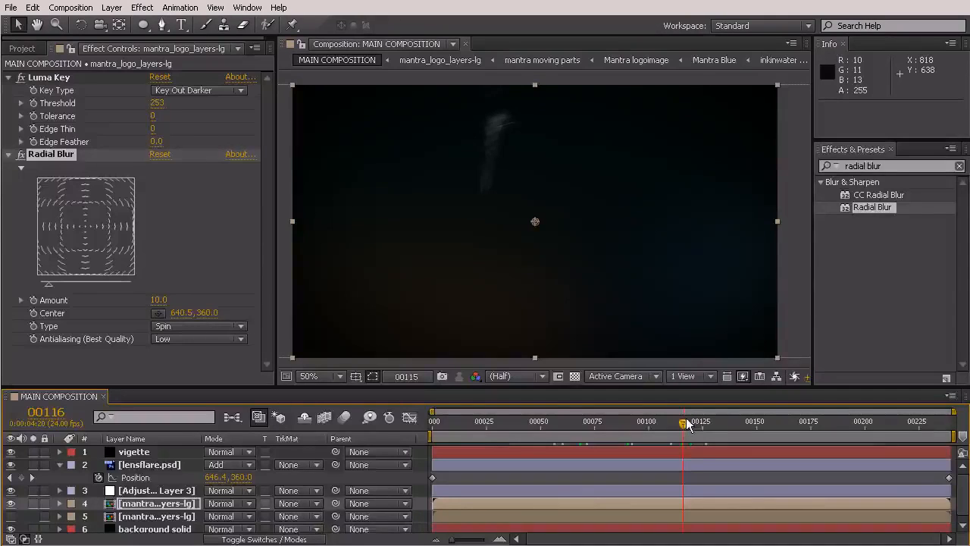
left_click_drag(162, 104, 271, 155)
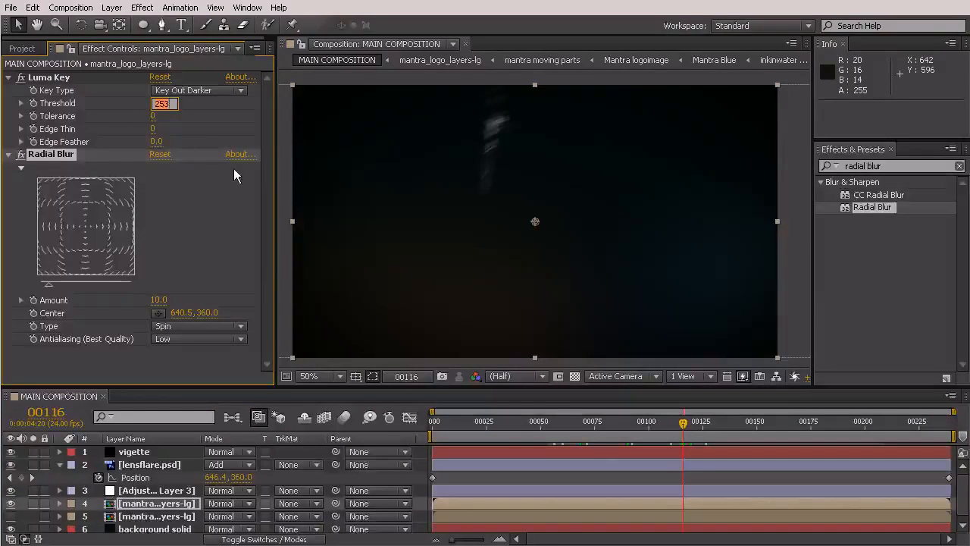
type("254")
key("Return")
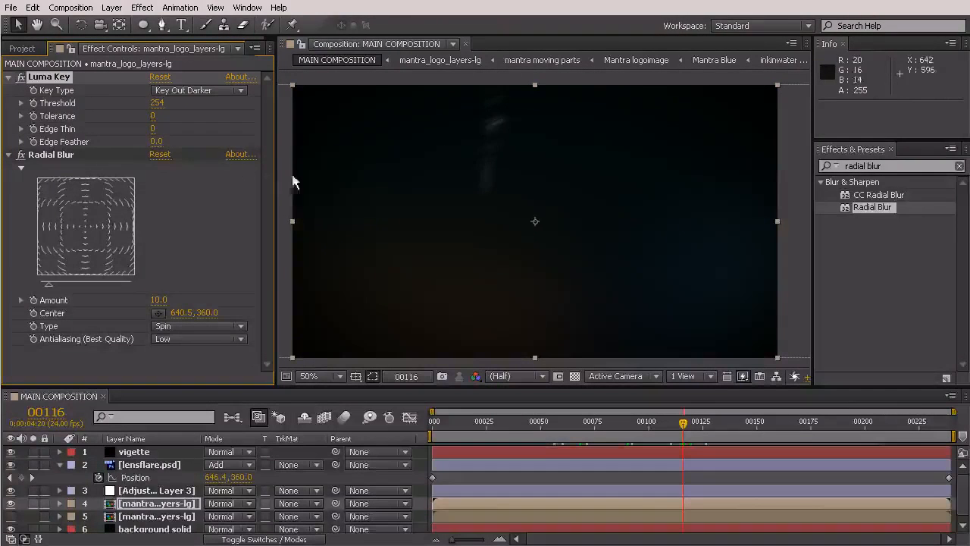
- Examine the blurred highlights of the logo copy at various frames from 140 back to 91
left_click(682, 422)
left_click(692, 437)
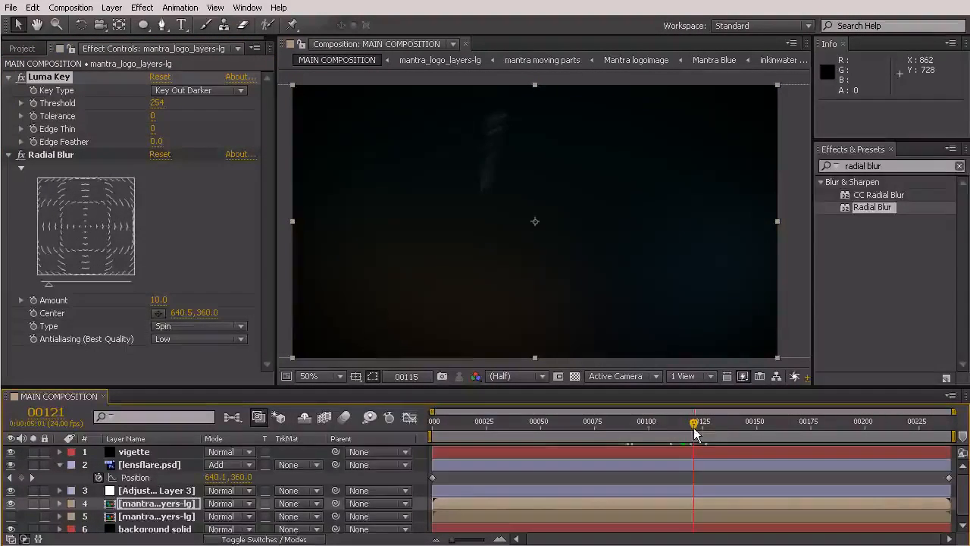
left_click(715, 425)
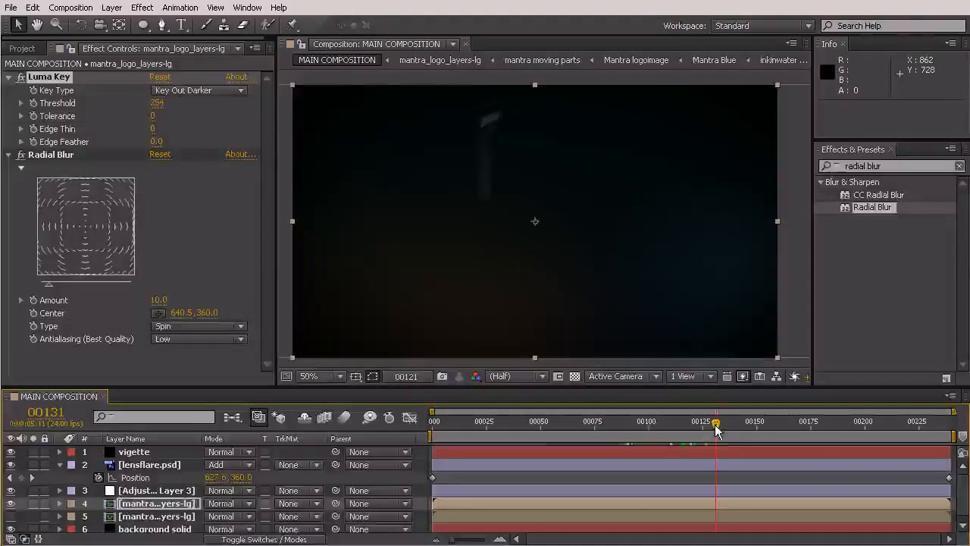
left_click(736, 423)
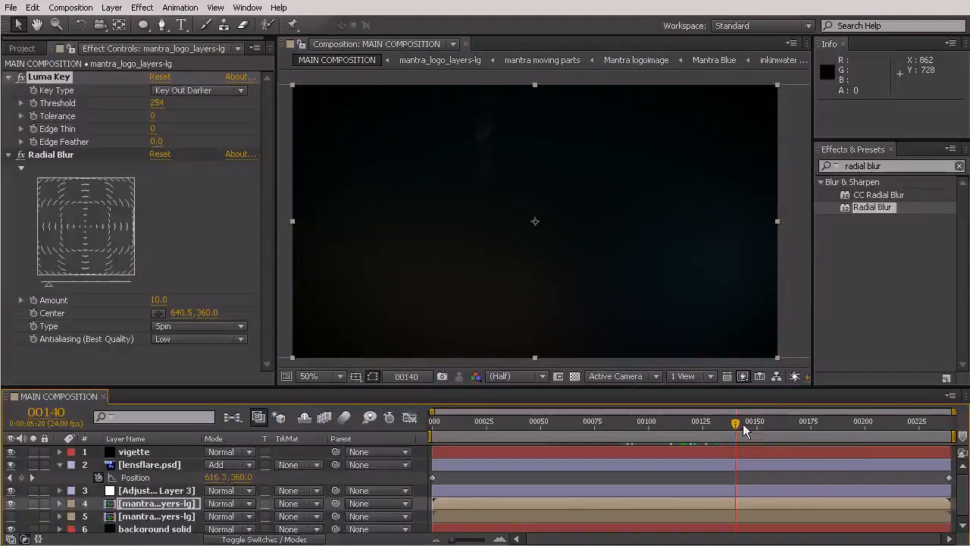
left_click(711, 426)
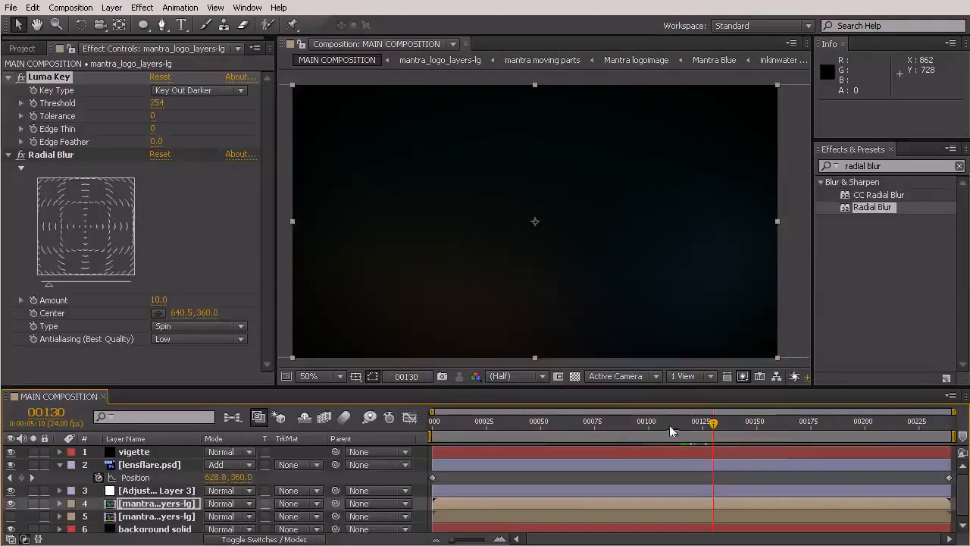
left_click(674, 425)
left_click(651, 424)
left_click(630, 424)
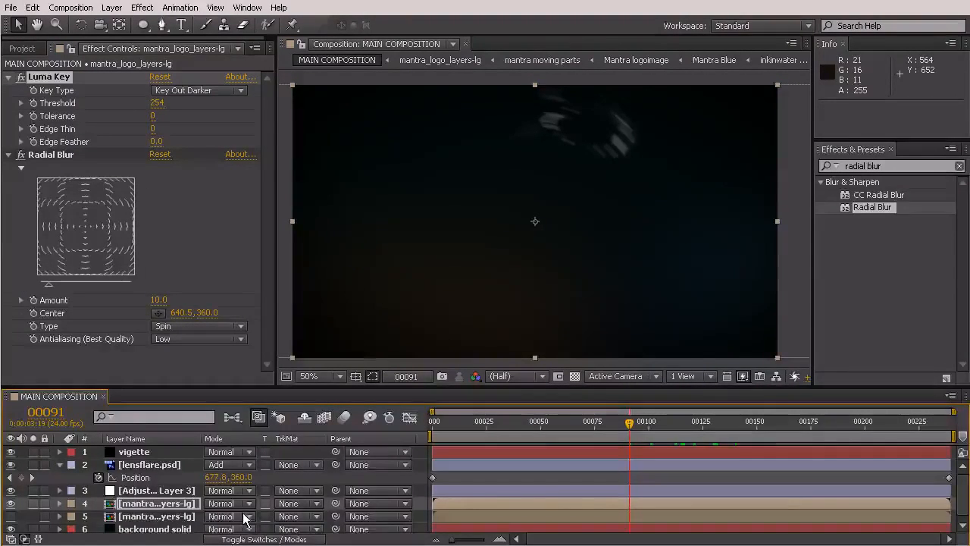
- Lower the opacity of the upper mantra_logo_layers-lg layer to 25%
left_click(149, 506)
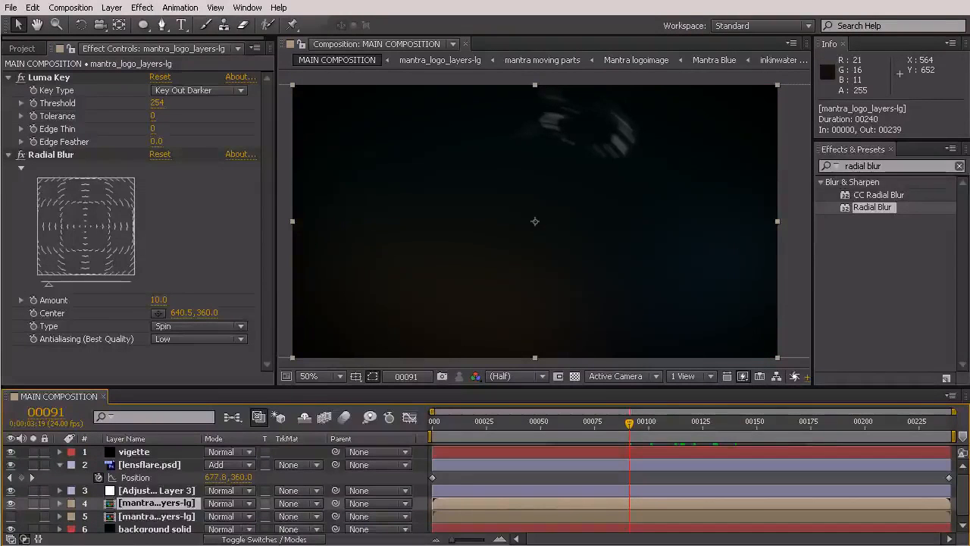
key("t")
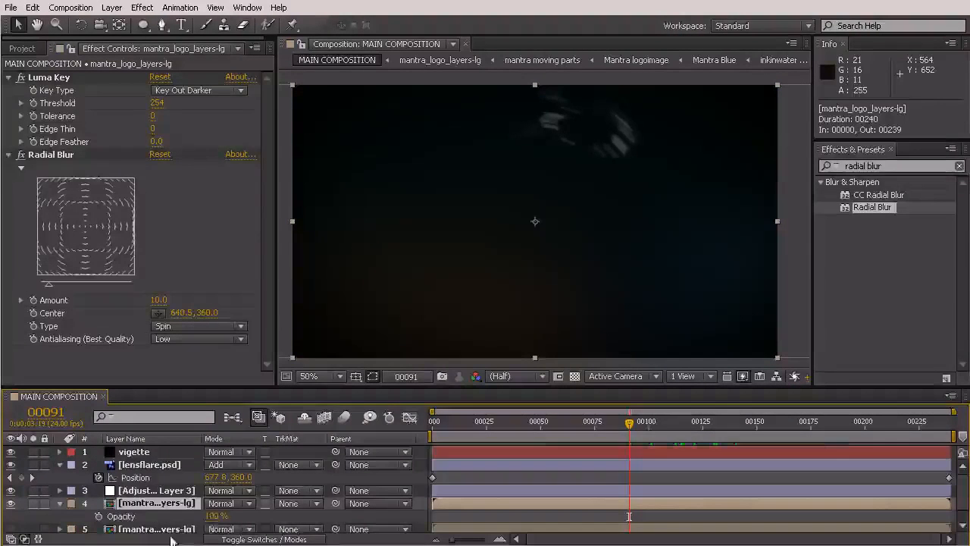
left_click(217, 516)
type("5")
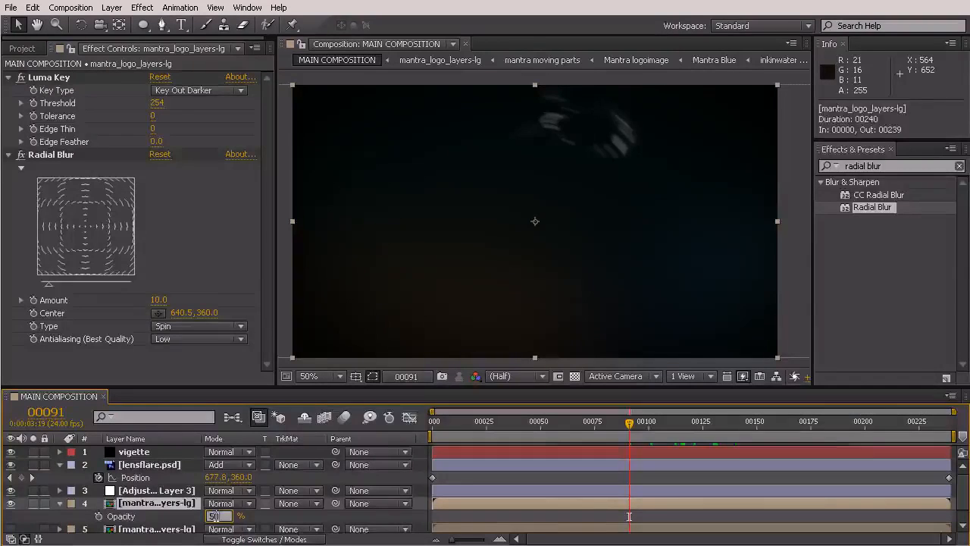
type("0")
key("Return")
left_click(216, 516)
type("25")
key("Return")
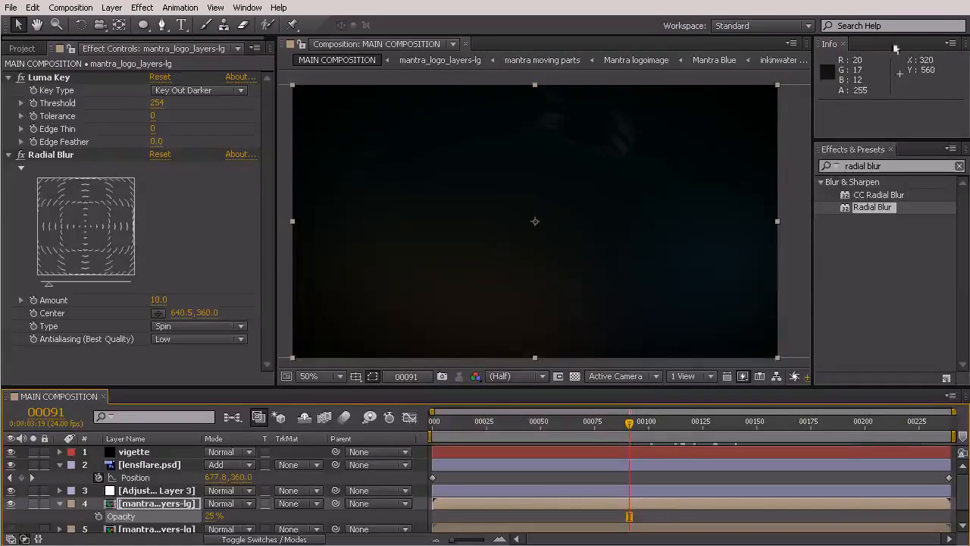
scroll(764, 119, "down", 2)
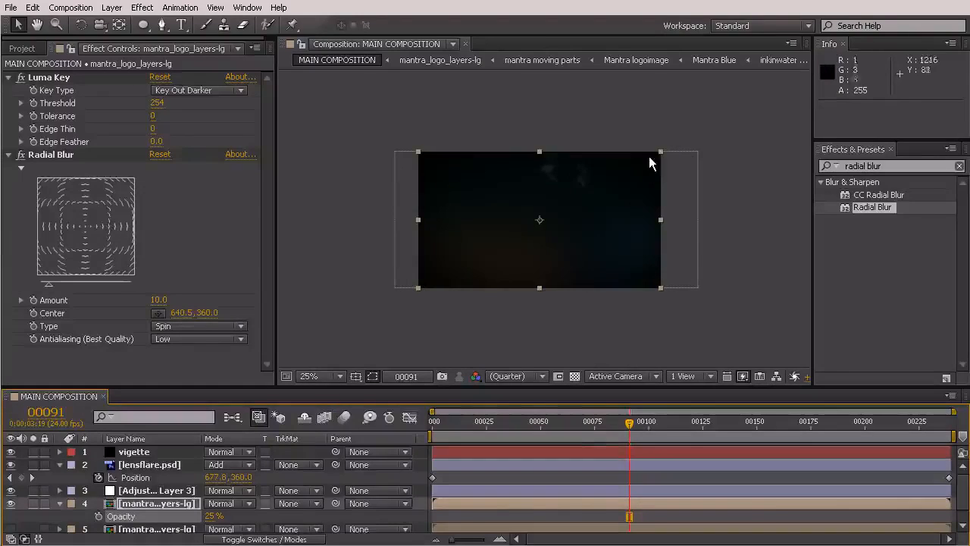
- Scale the upper mantra_logo_layers-lg layer up to about 116% and go to frame 58
left_click_drag(662, 150, 673, 132)
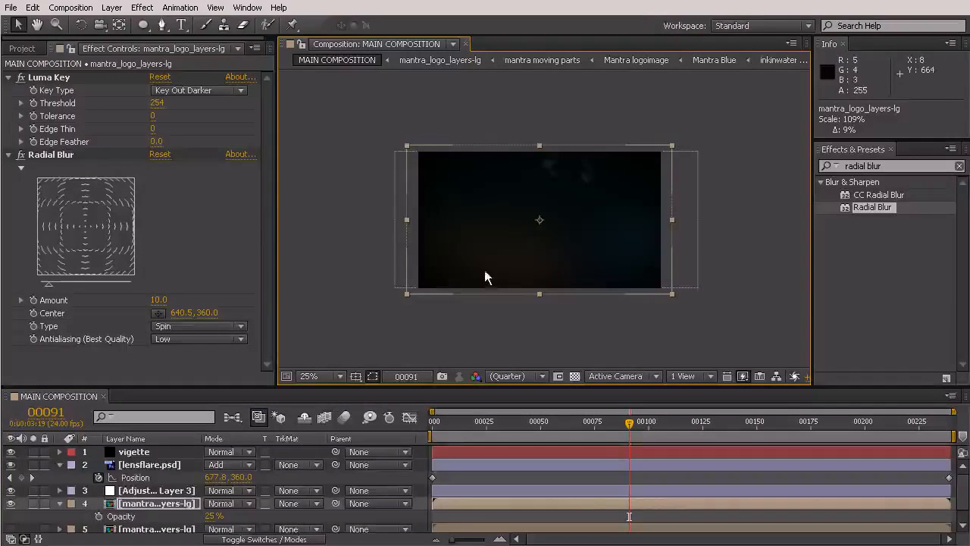
left_click_drag(672, 145, 680, 139)
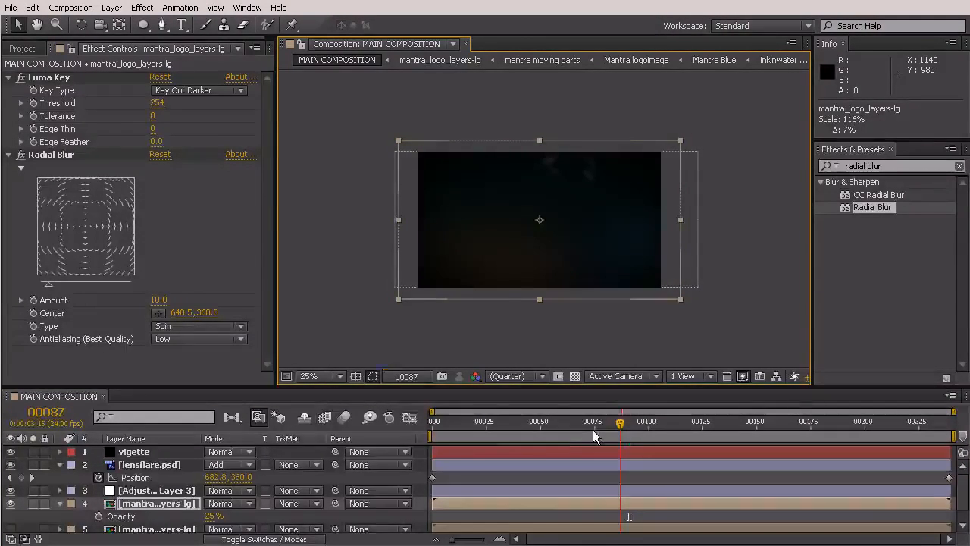
left_click(558, 430)
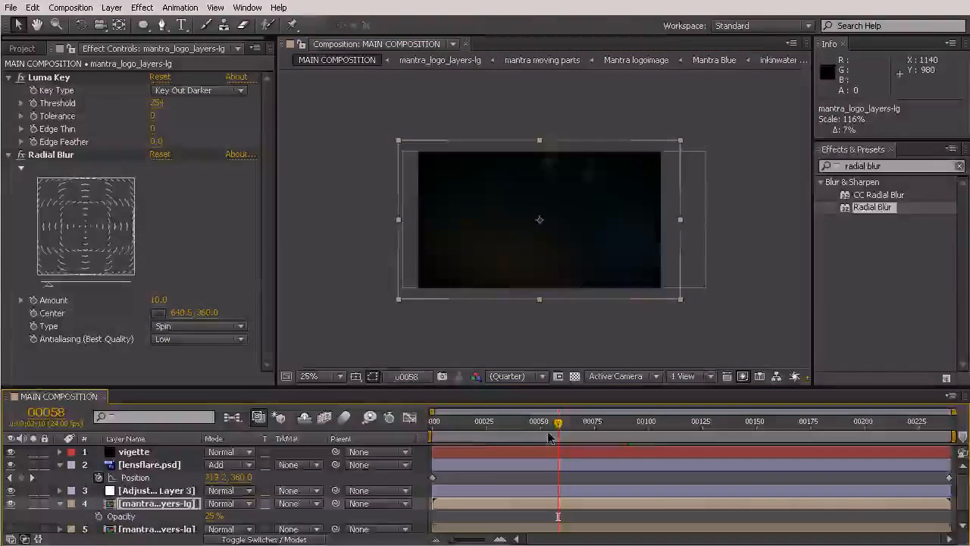
- Collapse the properties of the lensflare.psd and upper logo layers and make the lower mantra_logo_layers-lg layer visible
left_click(60, 465)
left_click(60, 491)
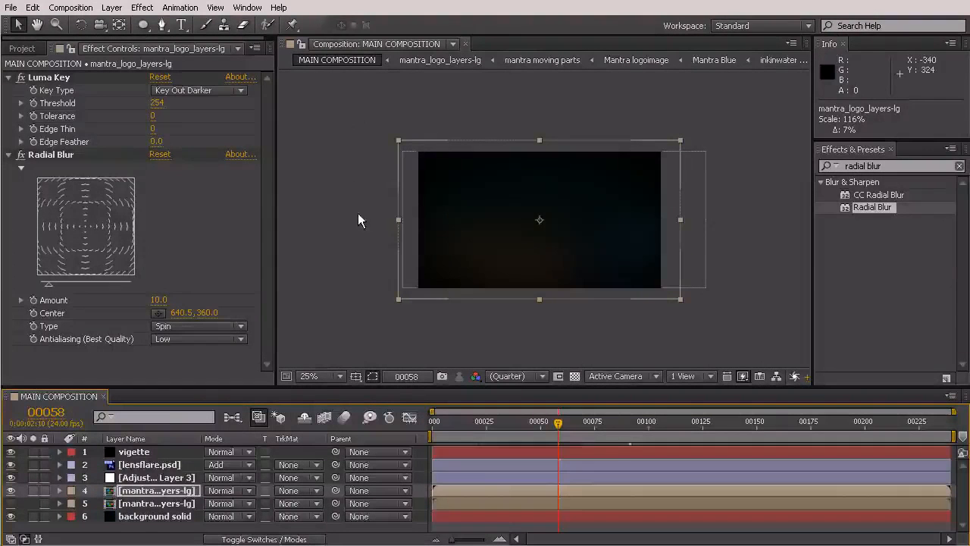
left_click(11, 504)
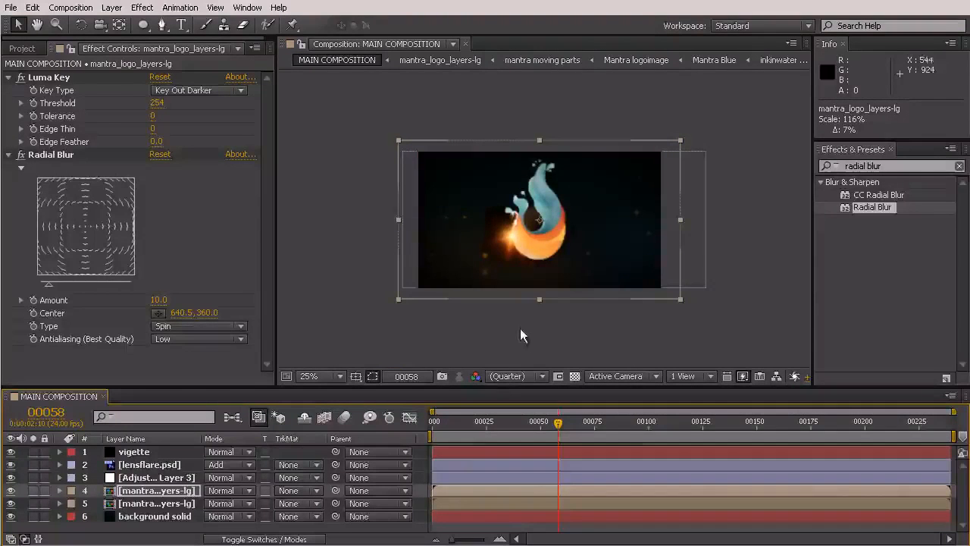
key("period")
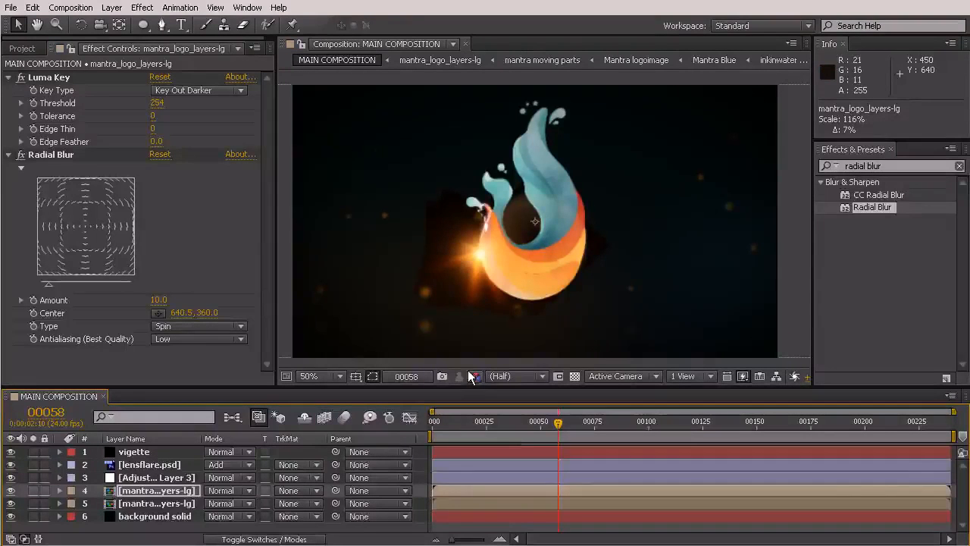
- Cut the background solid layer out of MAIN COMPOSITION
double_click(160, 493)
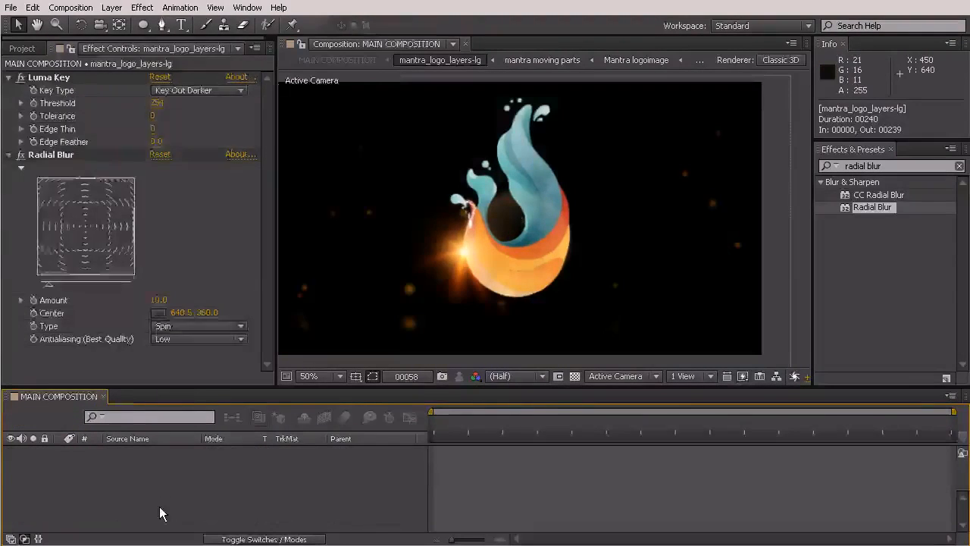
left_click(72, 396)
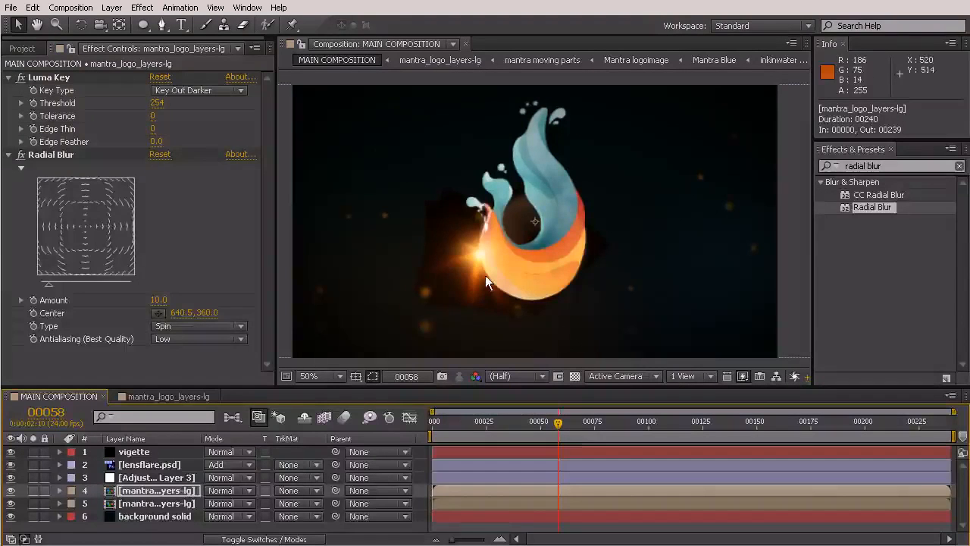
left_click(141, 517)
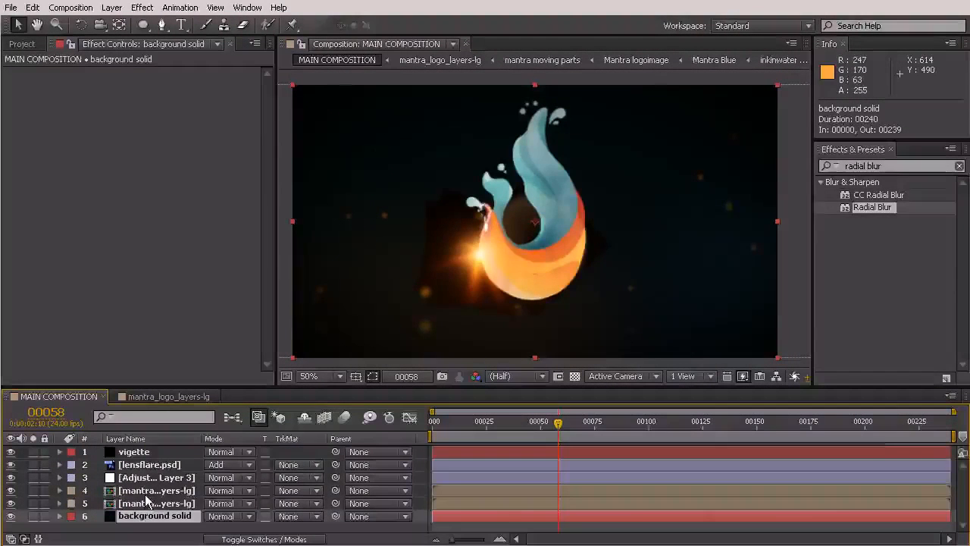
key("ctrl+x")
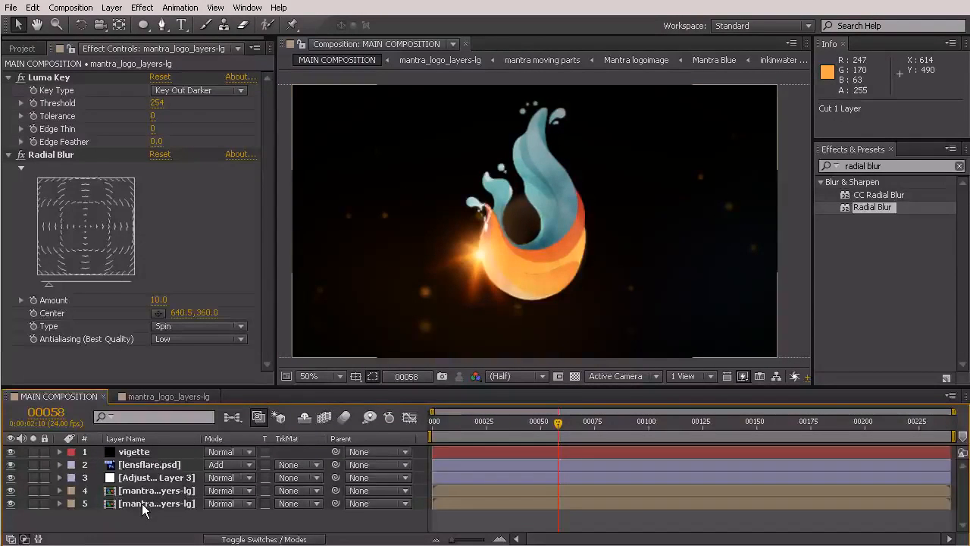
- Paste the background solid into the nested mantra moving parts composition and place it beneath the lowest background bokeh layer
double_click(143, 506)
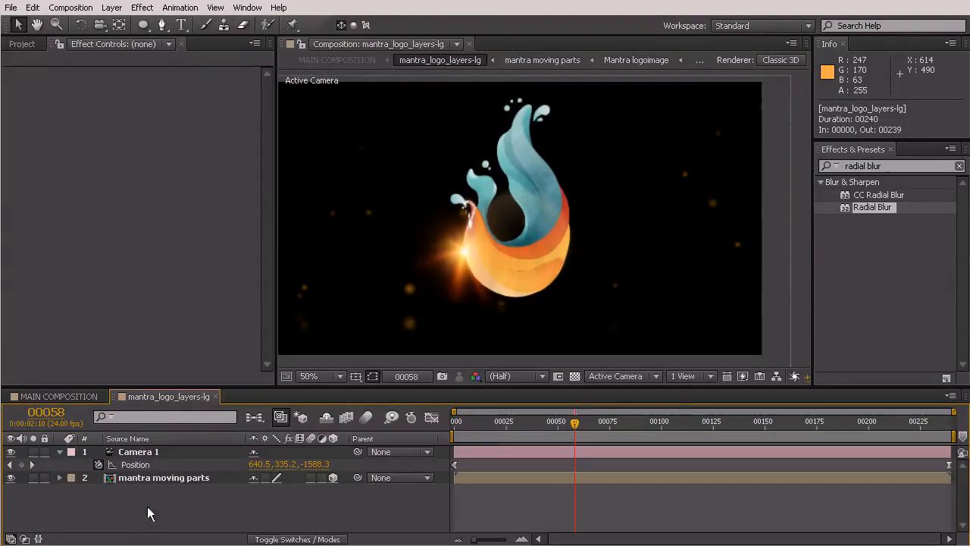
double_click(124, 477)
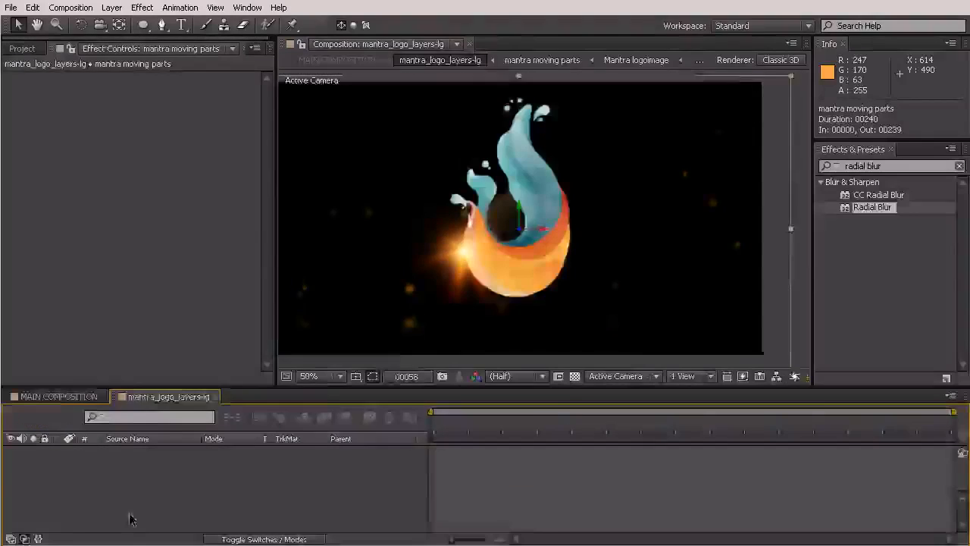
left_click(130, 465)
scroll(130, 491, "down", 3)
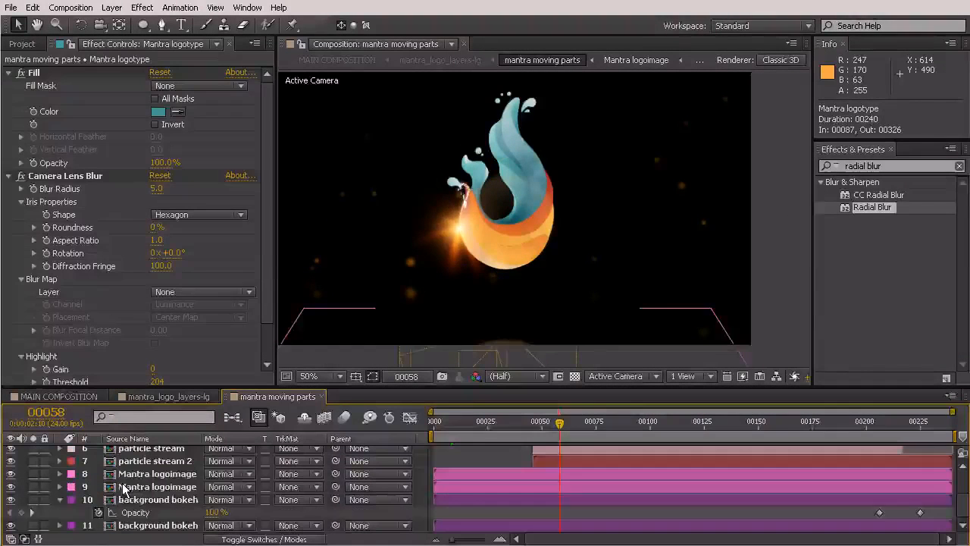
left_click(133, 525)
key("ctrl+v")
mouse_move(142, 524)
left_mouse_down()
mouse_move(143, 535)
mouse_move(154, 515)
mouse_move(152, 535)
left_mouse_up()
key("comma")
- Examine the background at frames 167 and 206 in mantra moving parts and from frame 123 back to 68 in MAIN COMPOSITION
left_click(694, 423)
left_click(795, 426)
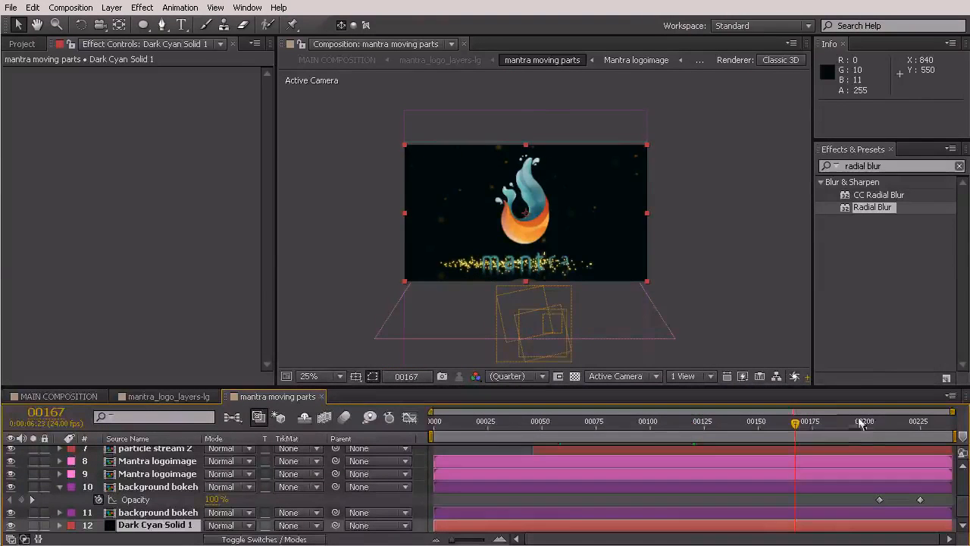
left_click(879, 423)
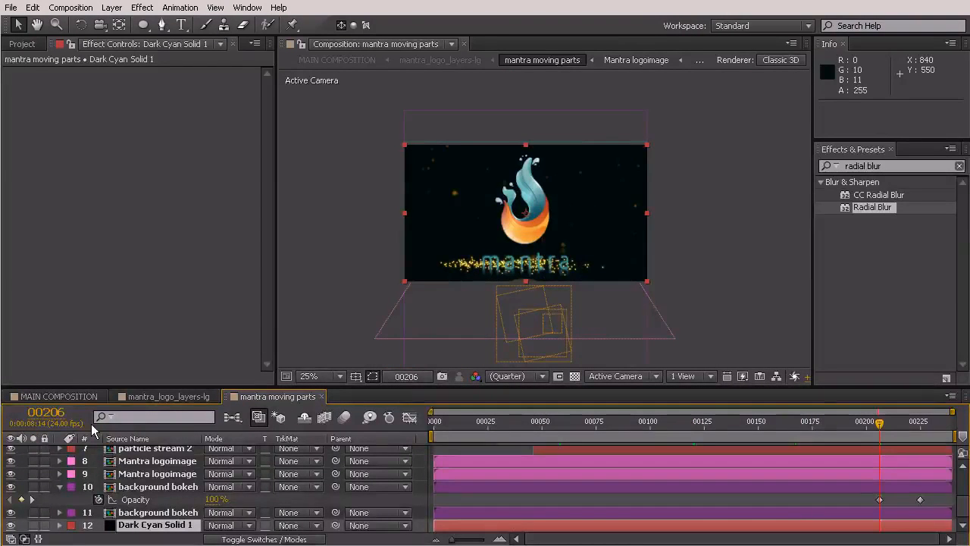
left_click(59, 397)
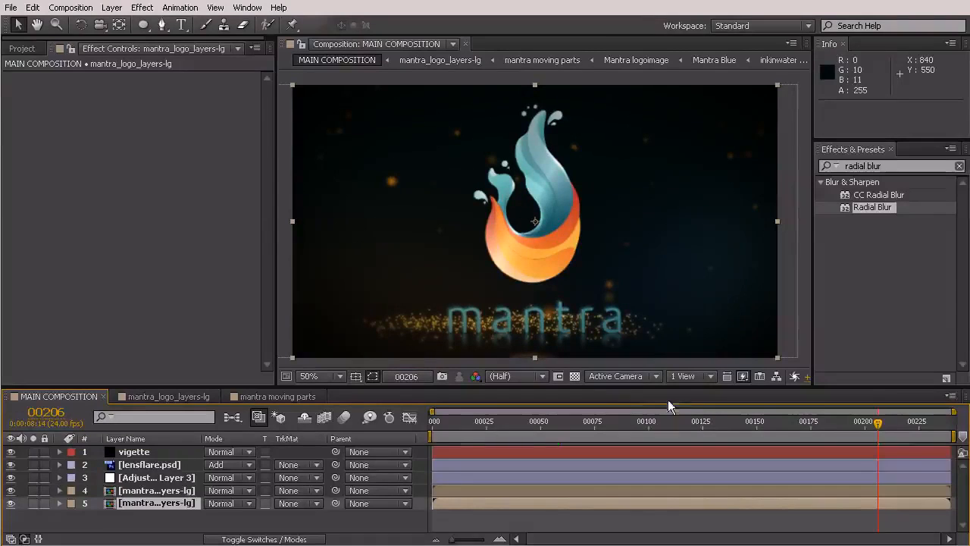
left_click(698, 422)
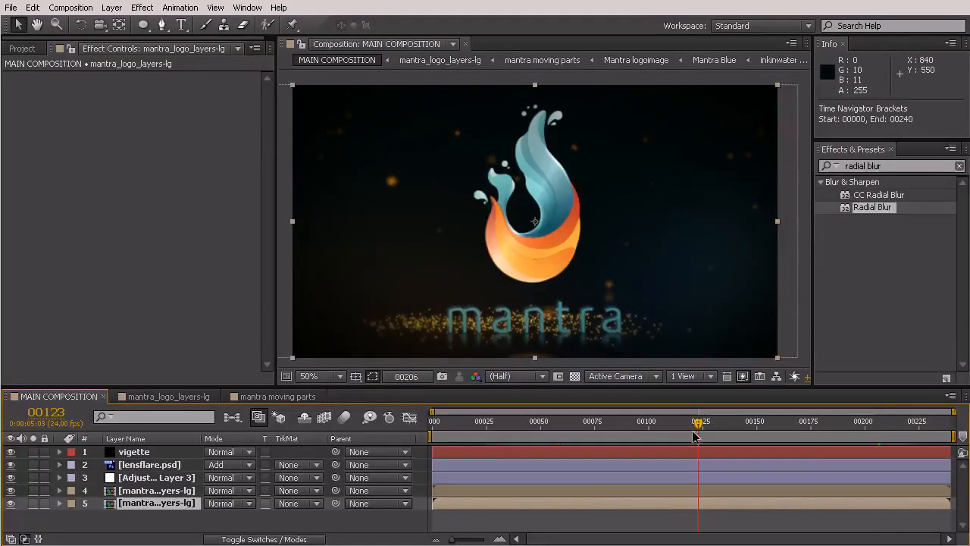
left_click(649, 421)
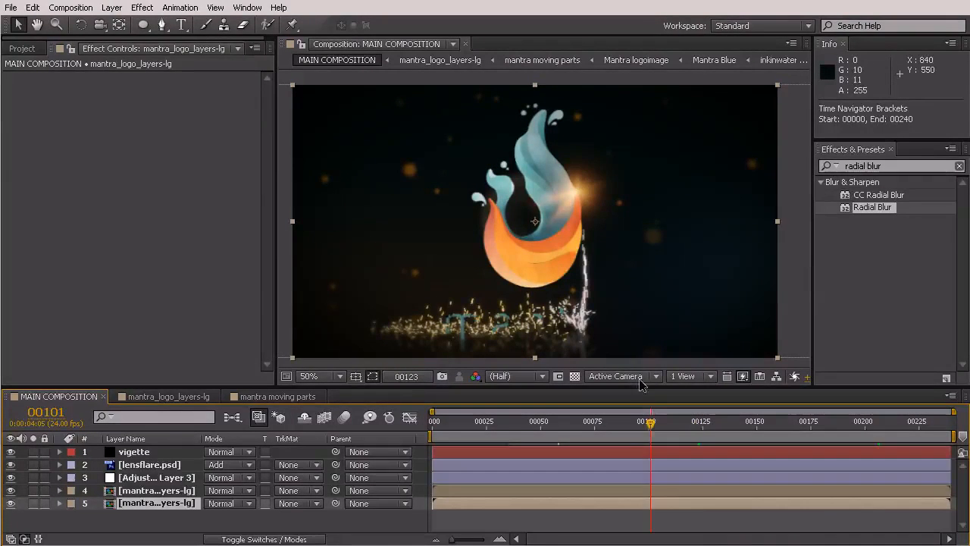
left_click(612, 427)
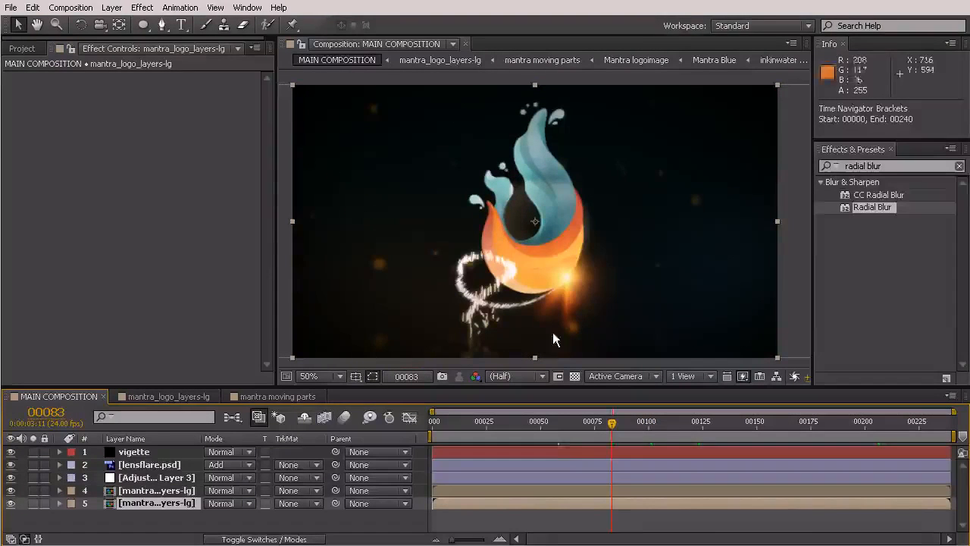
left_click(601, 427)
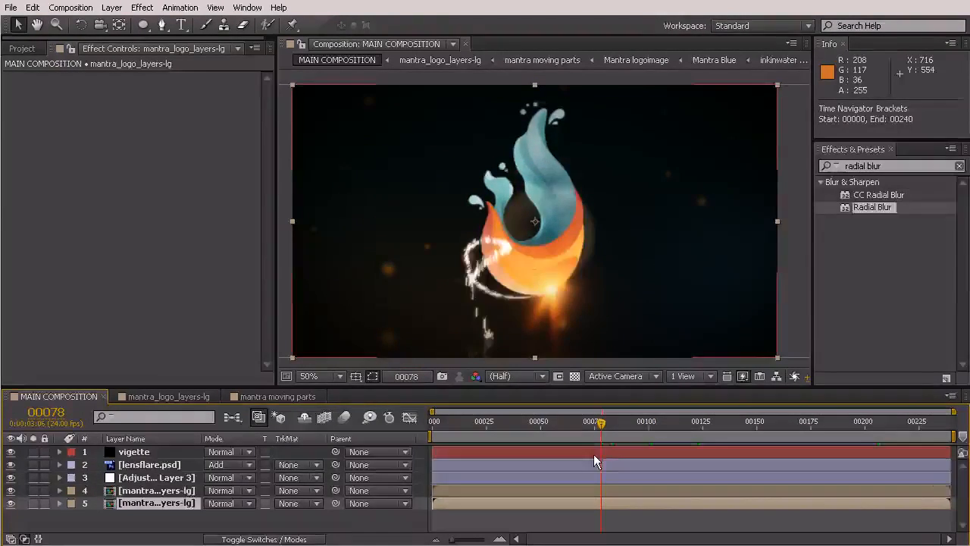
key("shift+Page_Up")
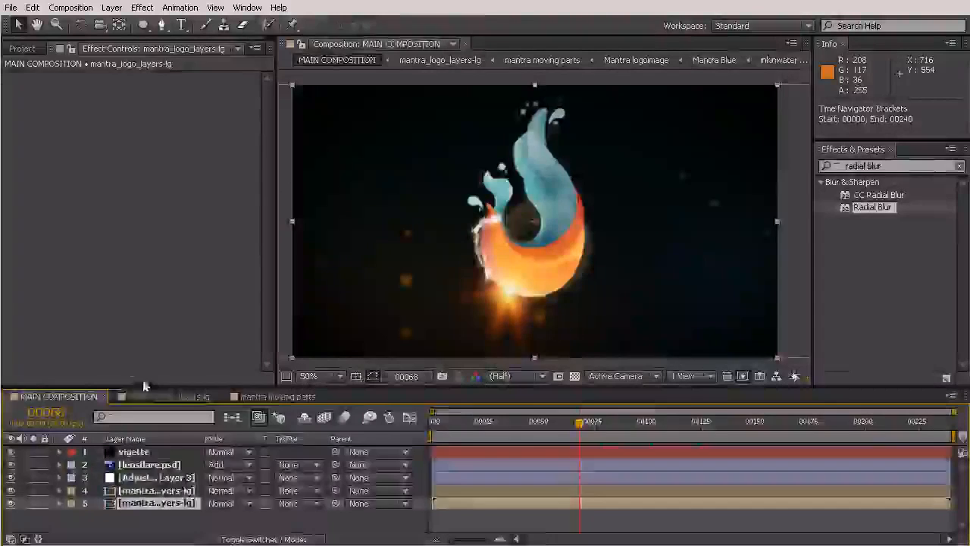
- Close the mantra_logo_layers-lg and mantra moving parts timelines, leaving MAIN COMPOSITION open
left_click(170, 397)
left_click(218, 396)
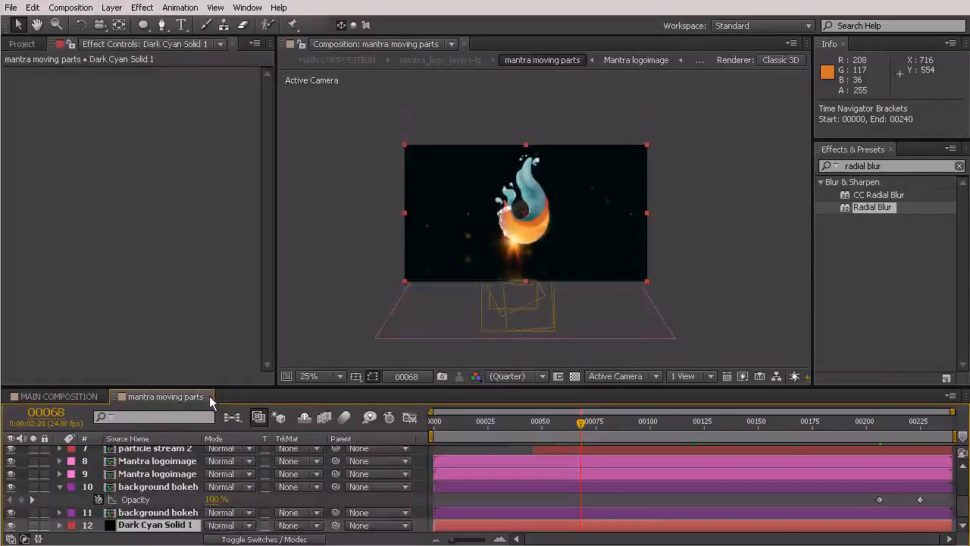
left_click(212, 396)
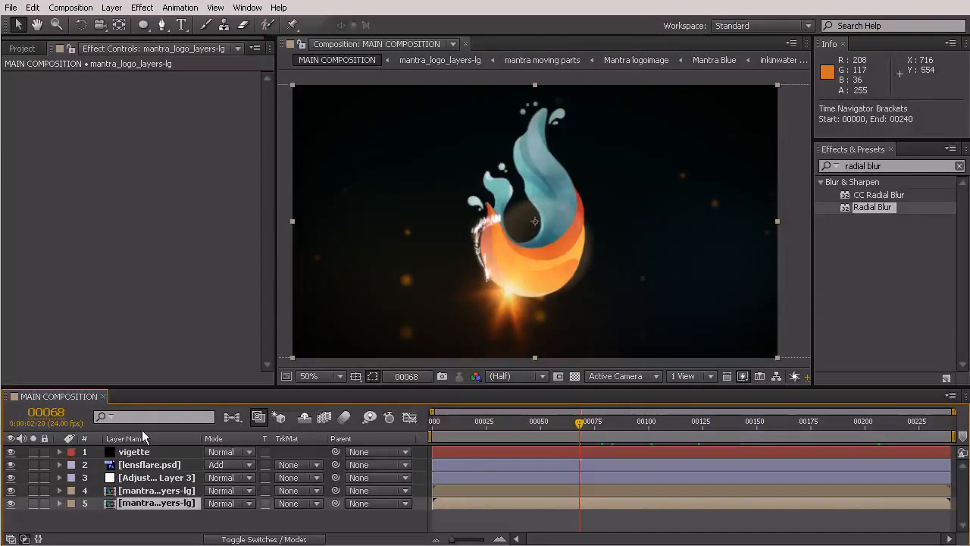